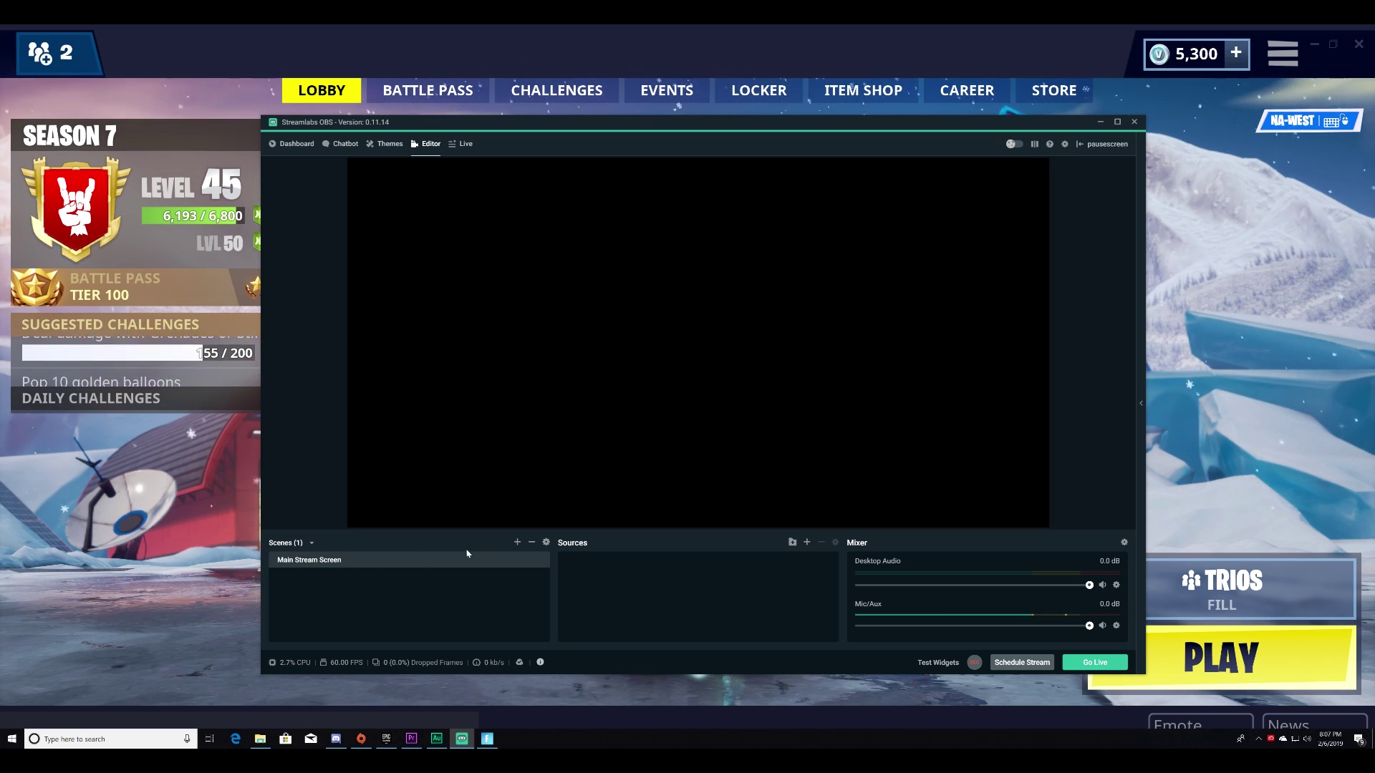
Add a new Game Capture source named Fortnite to the Main Stream Screen scene.
click(517, 543)
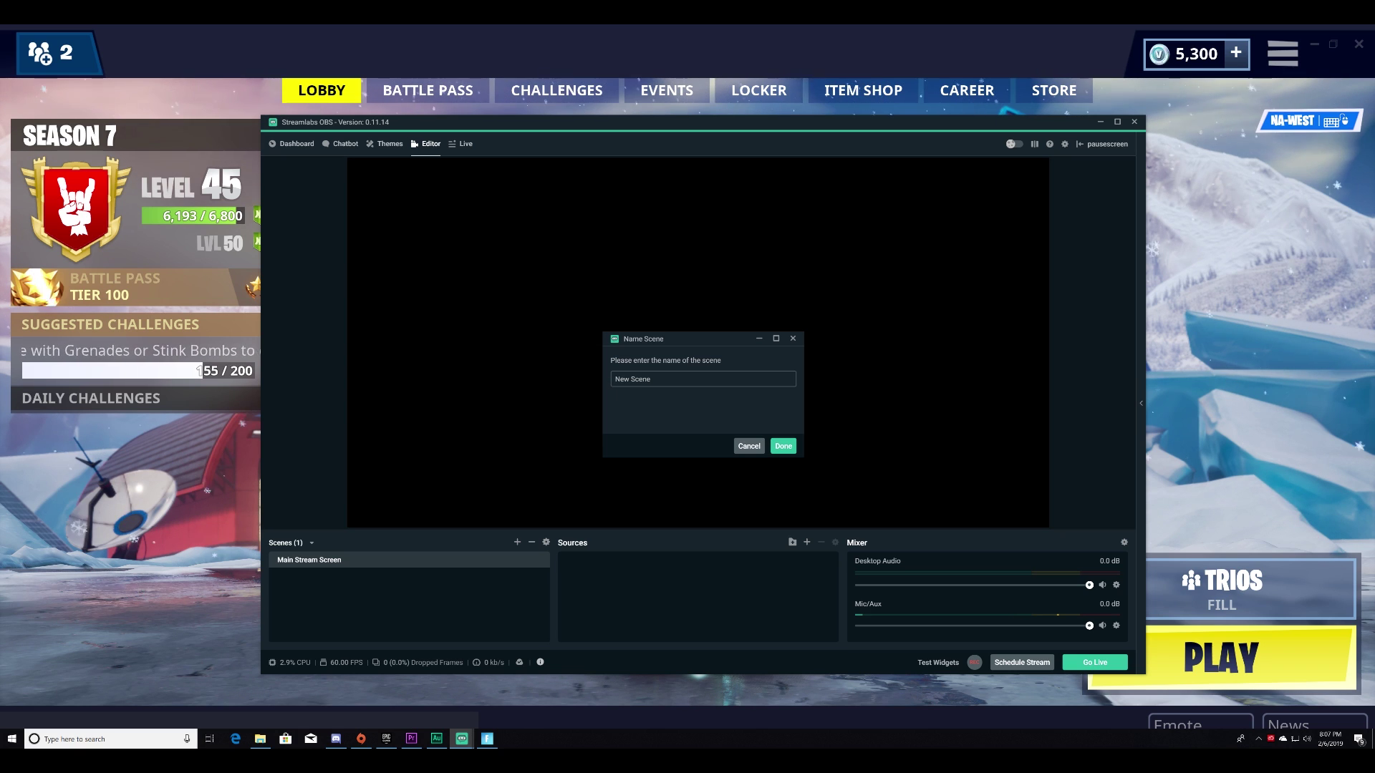
click(748, 447)
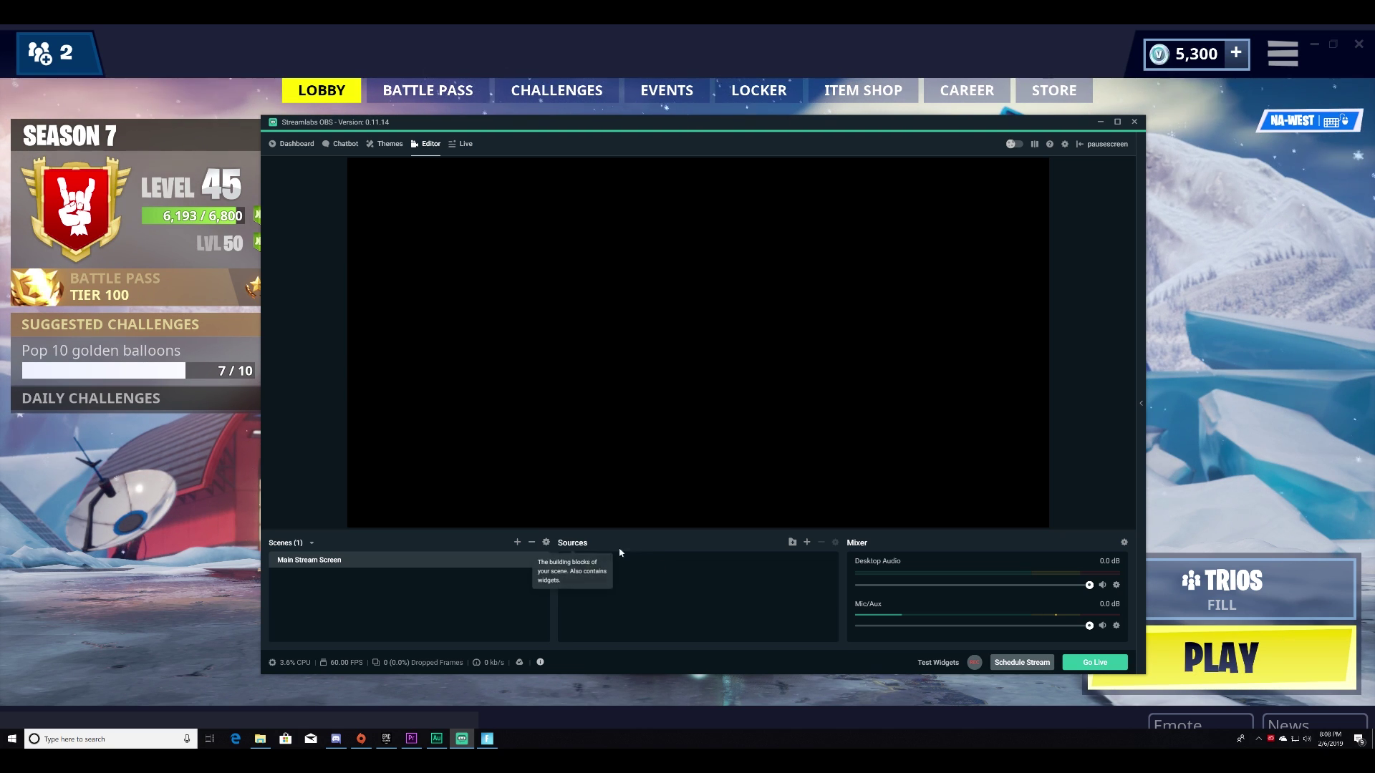
click(808, 544)
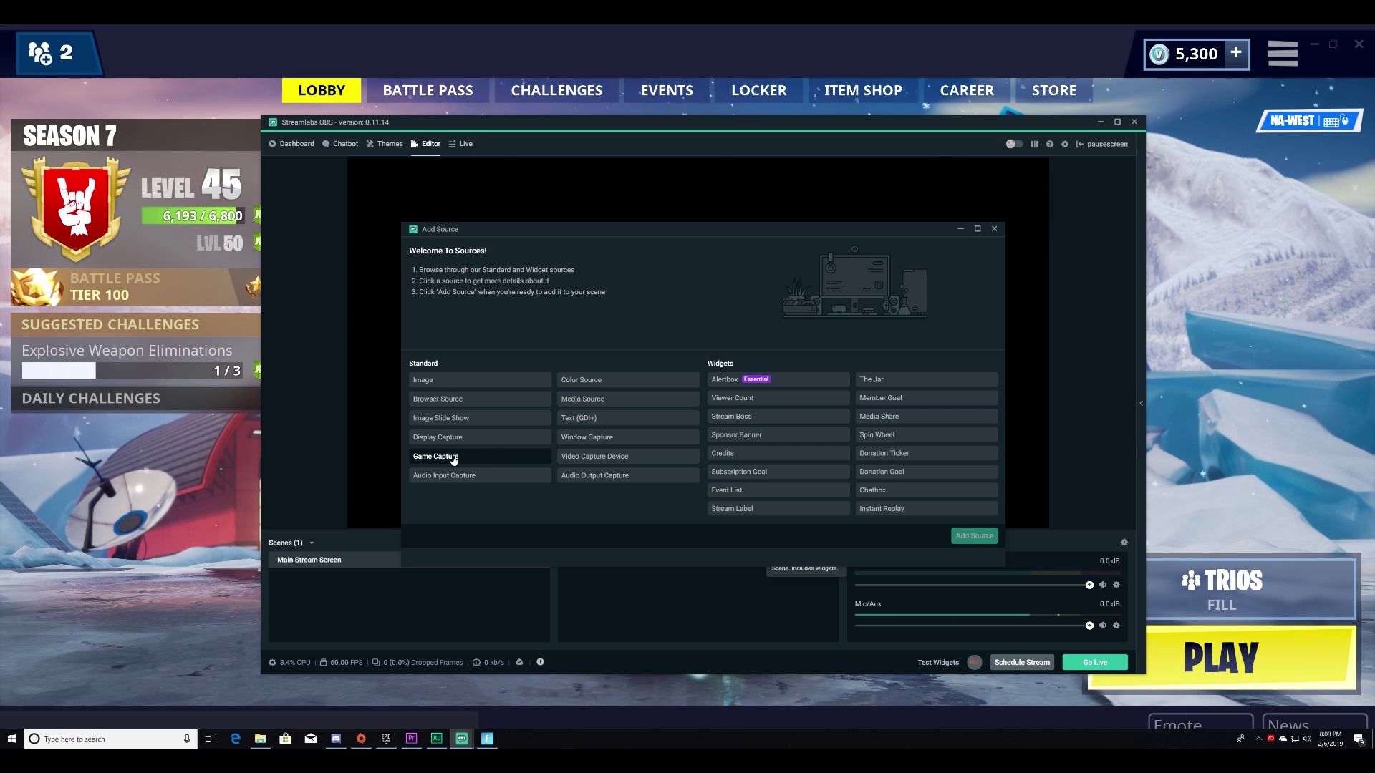
click(452, 458)
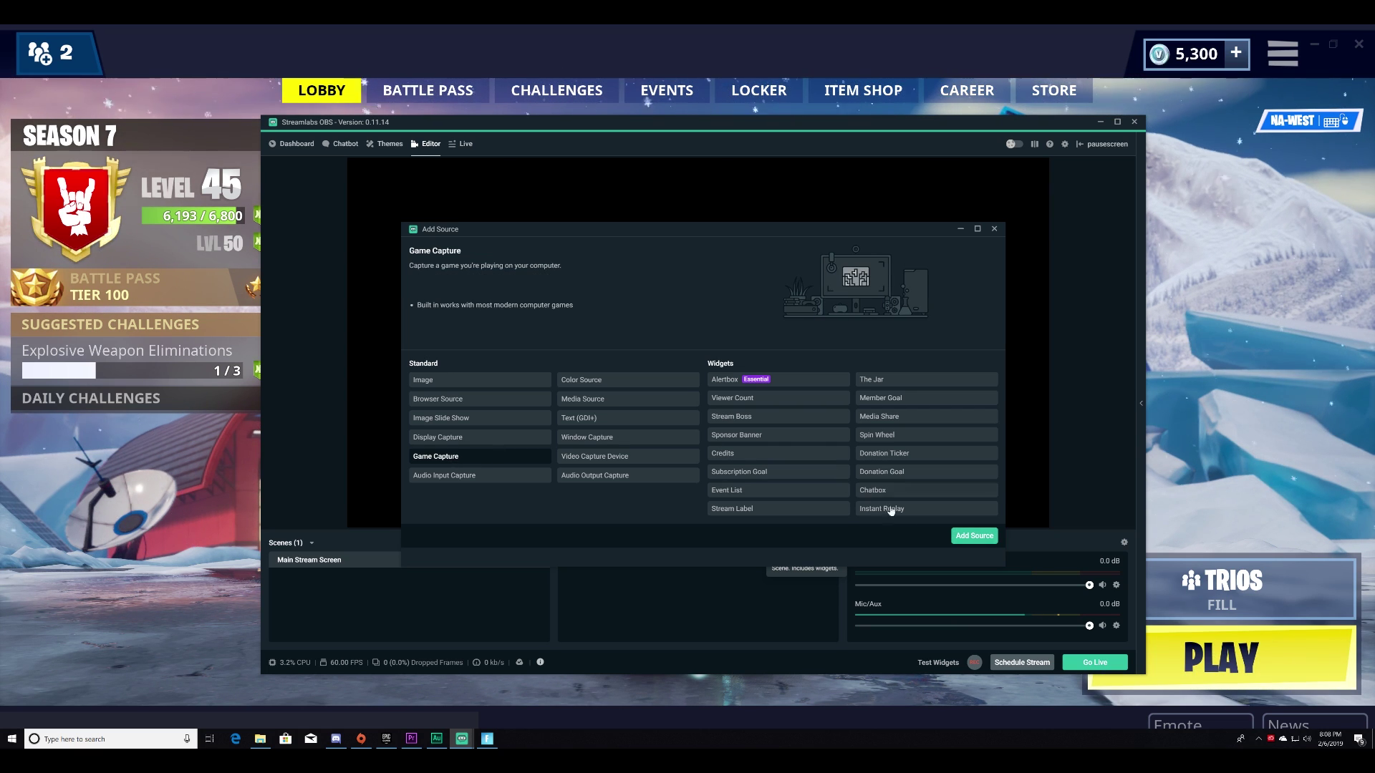
click(974, 536)
drag(609, 324, 557, 321)
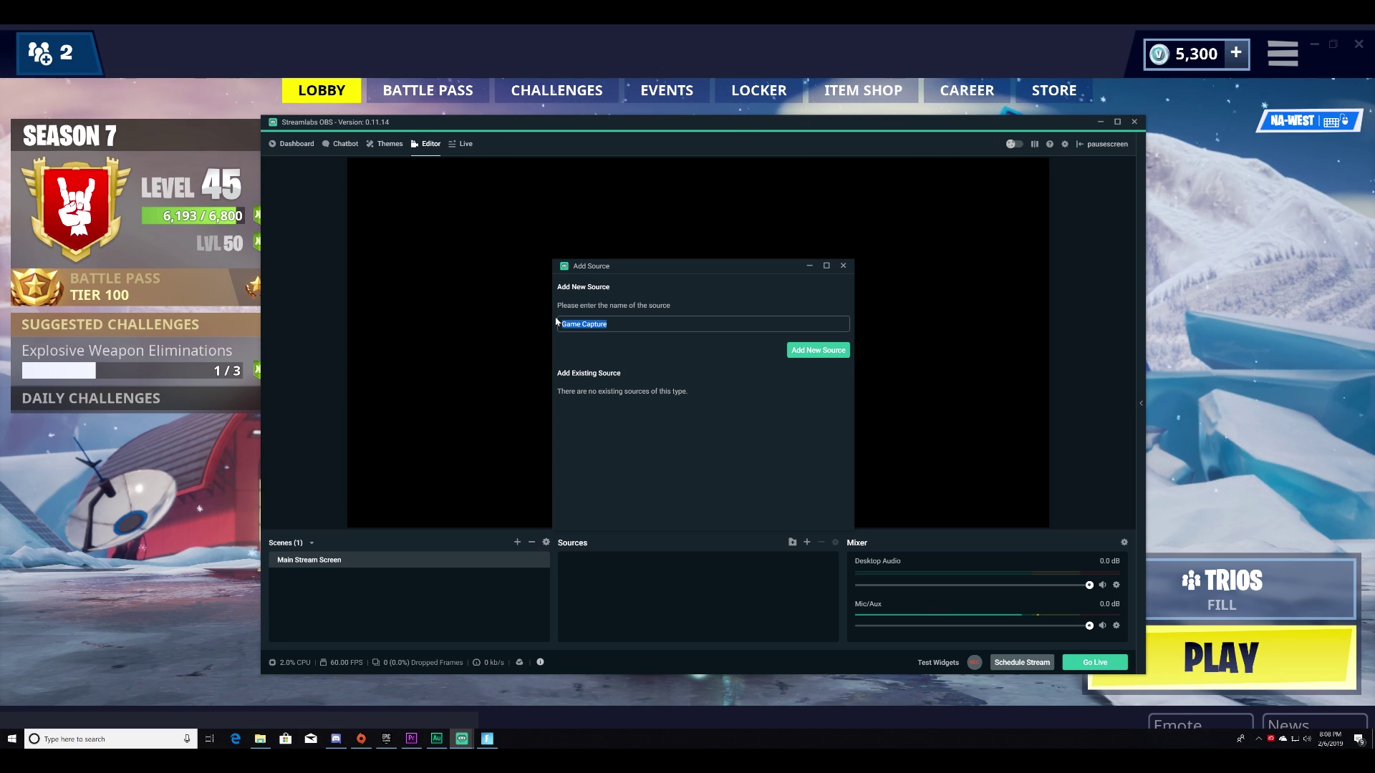
text(Fortnite)
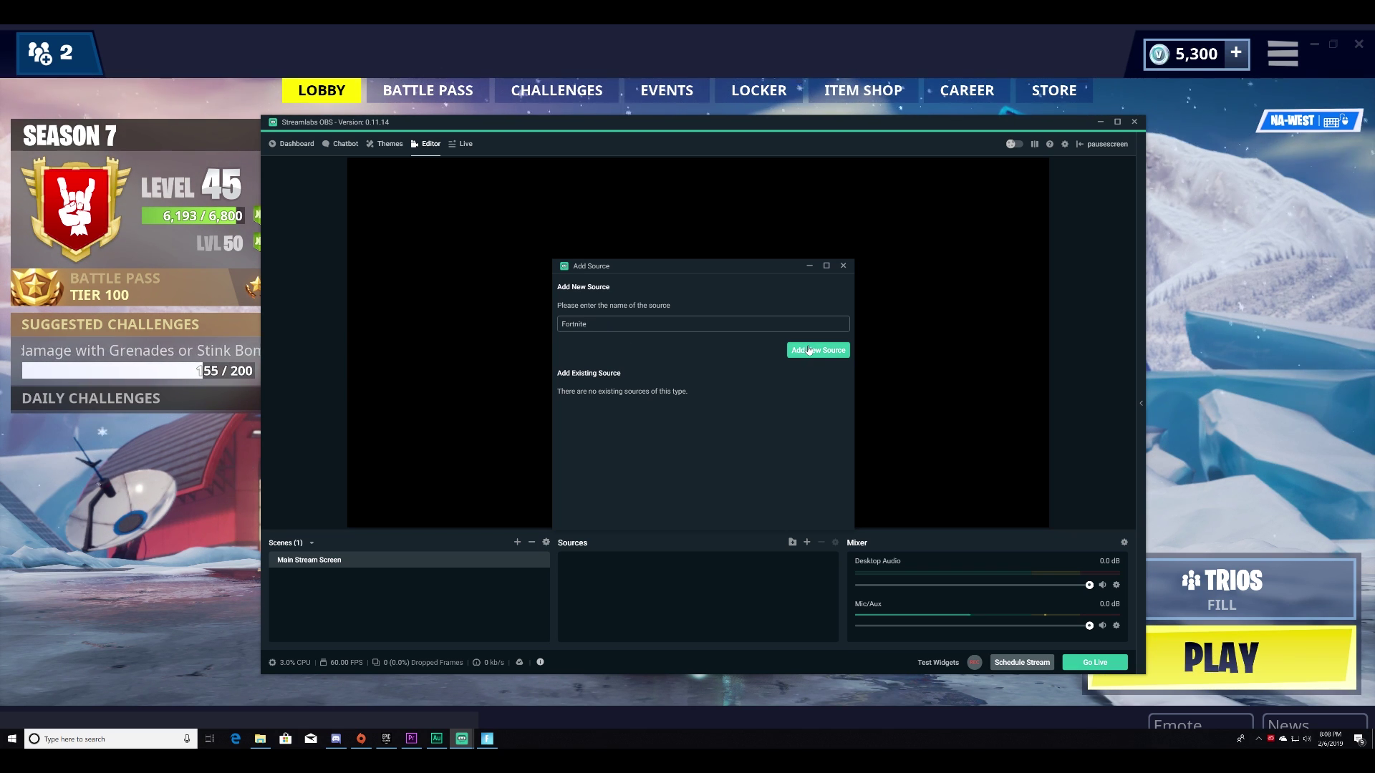
click(809, 351)
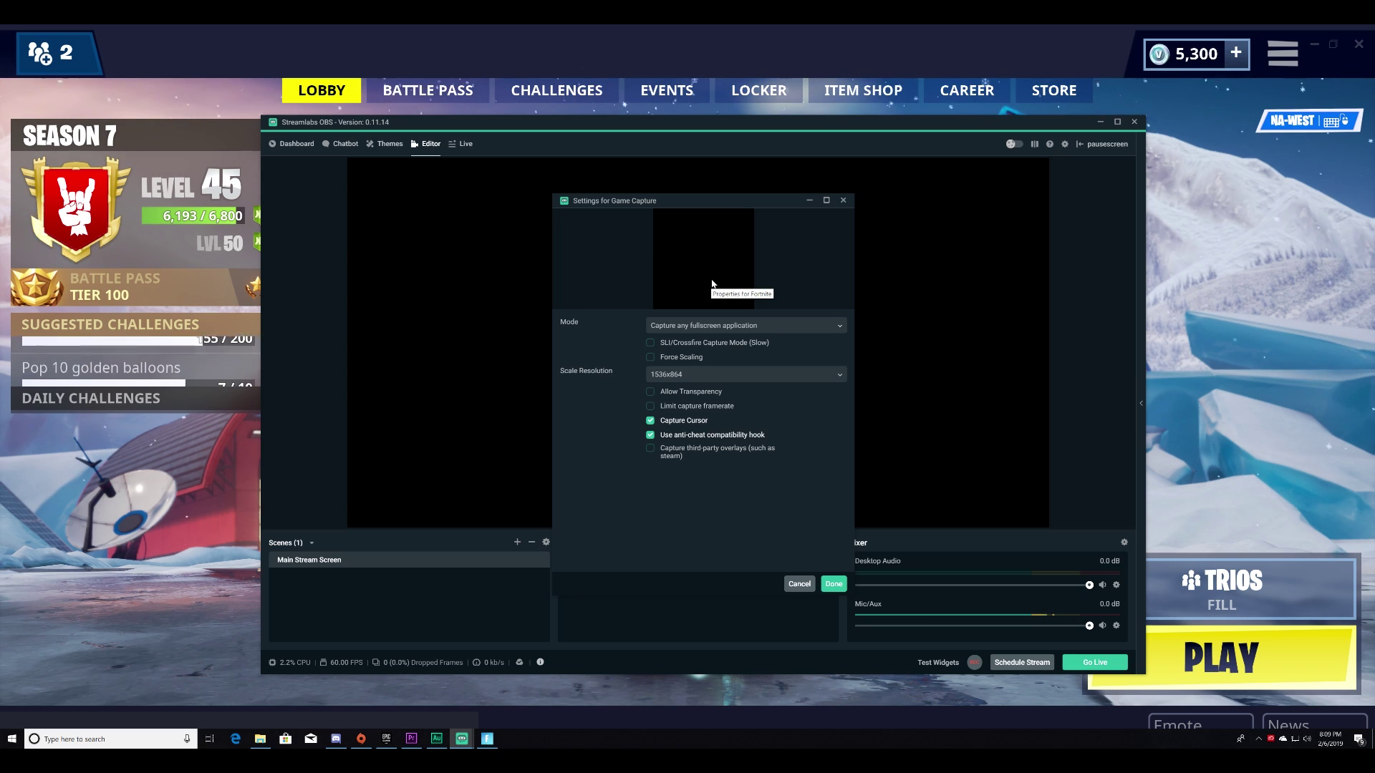
Set the game capture mode to Capture specific window and choose the [FortniteClient-Win64-Shipping.exe]: Fortnite window.
click(727, 324)
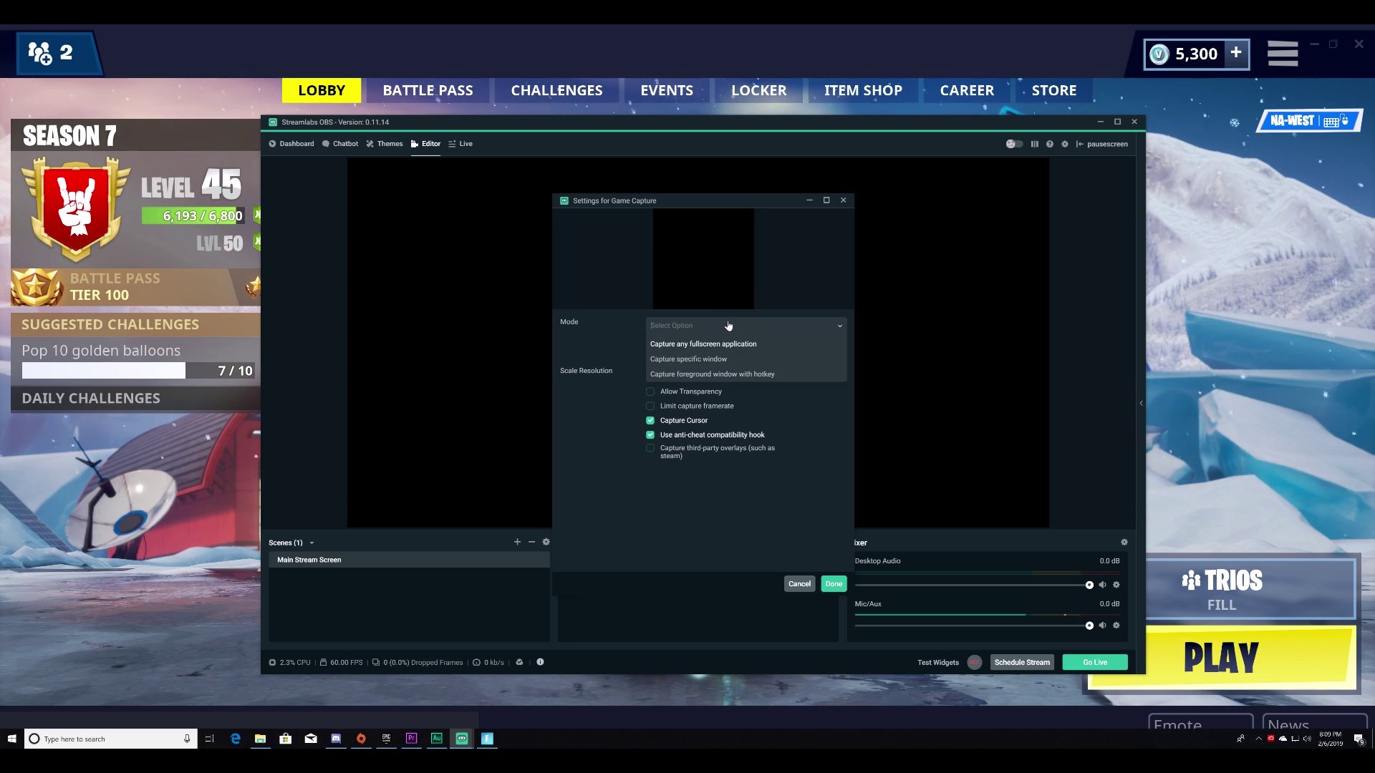
click(707, 360)
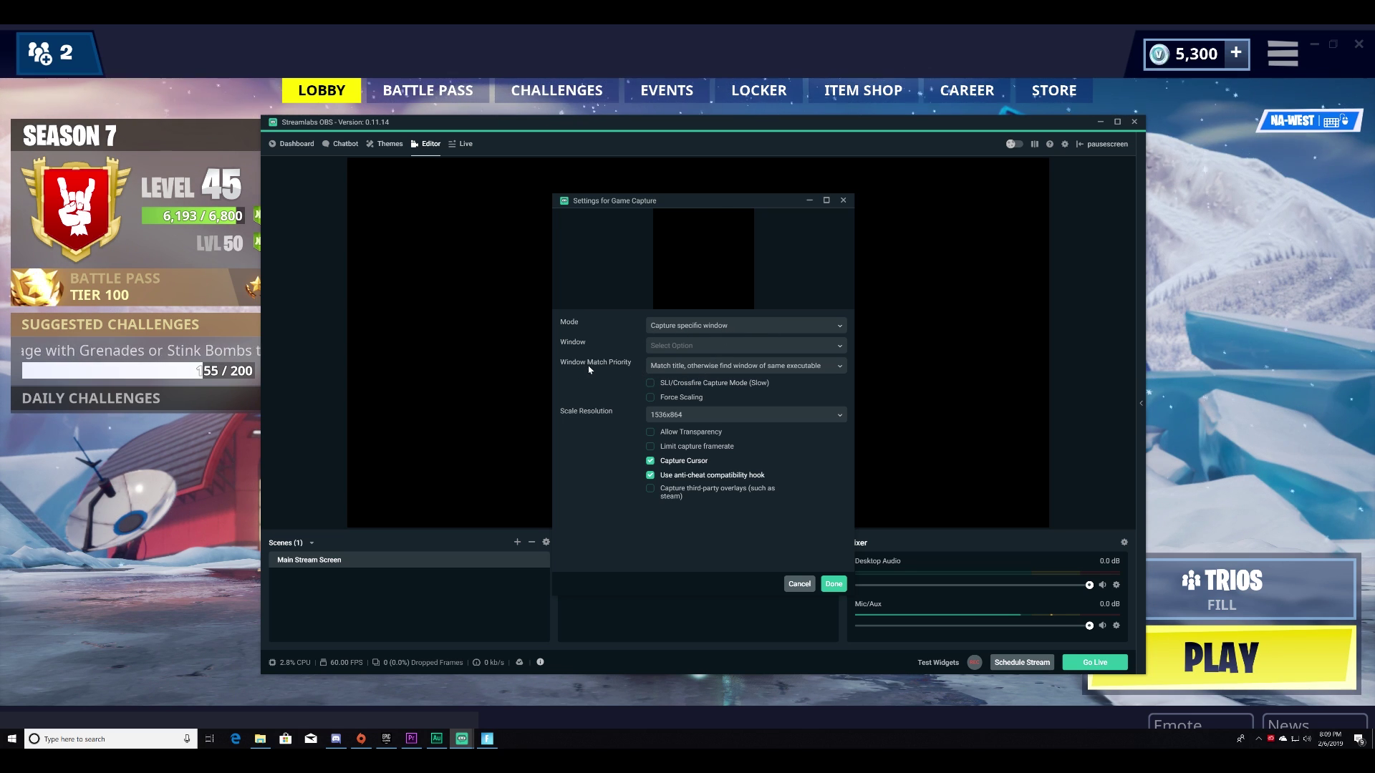
click(718, 347)
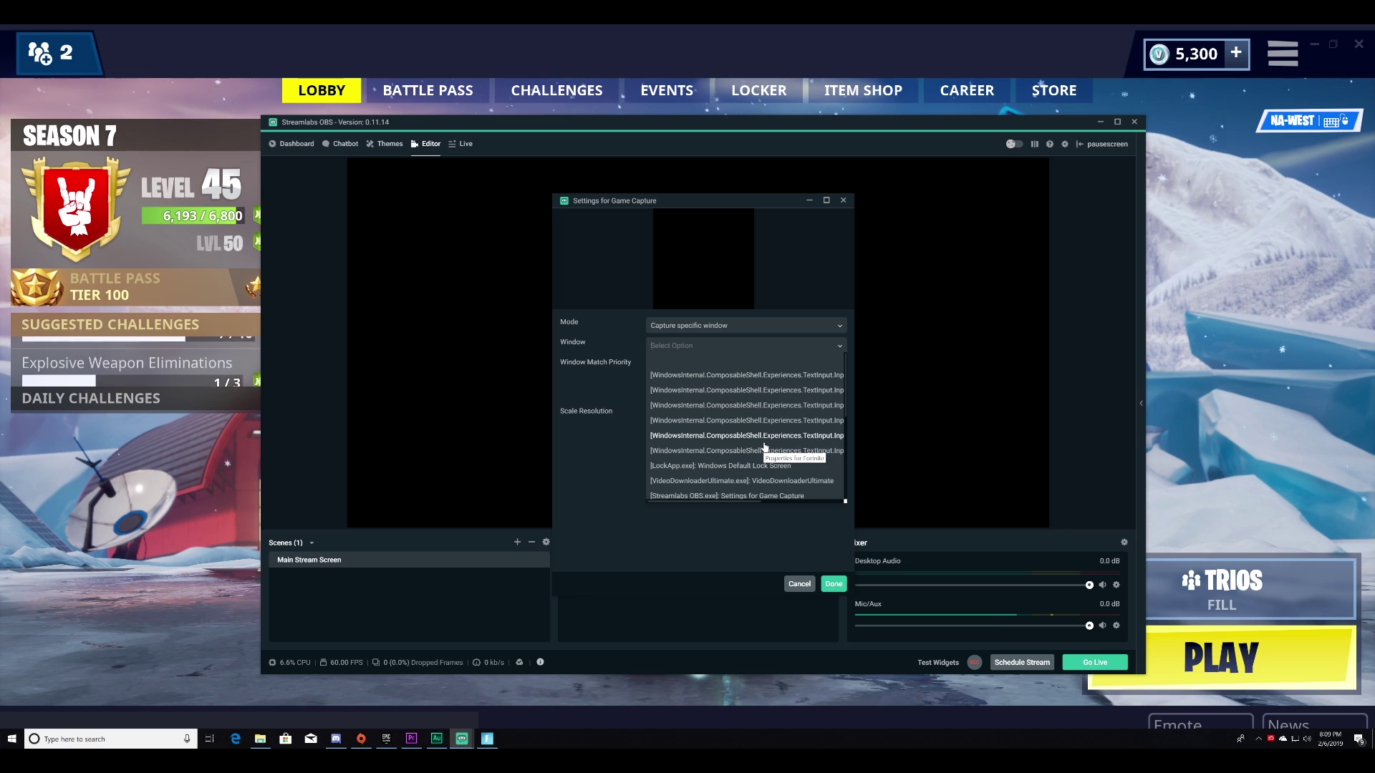
scroll(765, 447, down, 1)
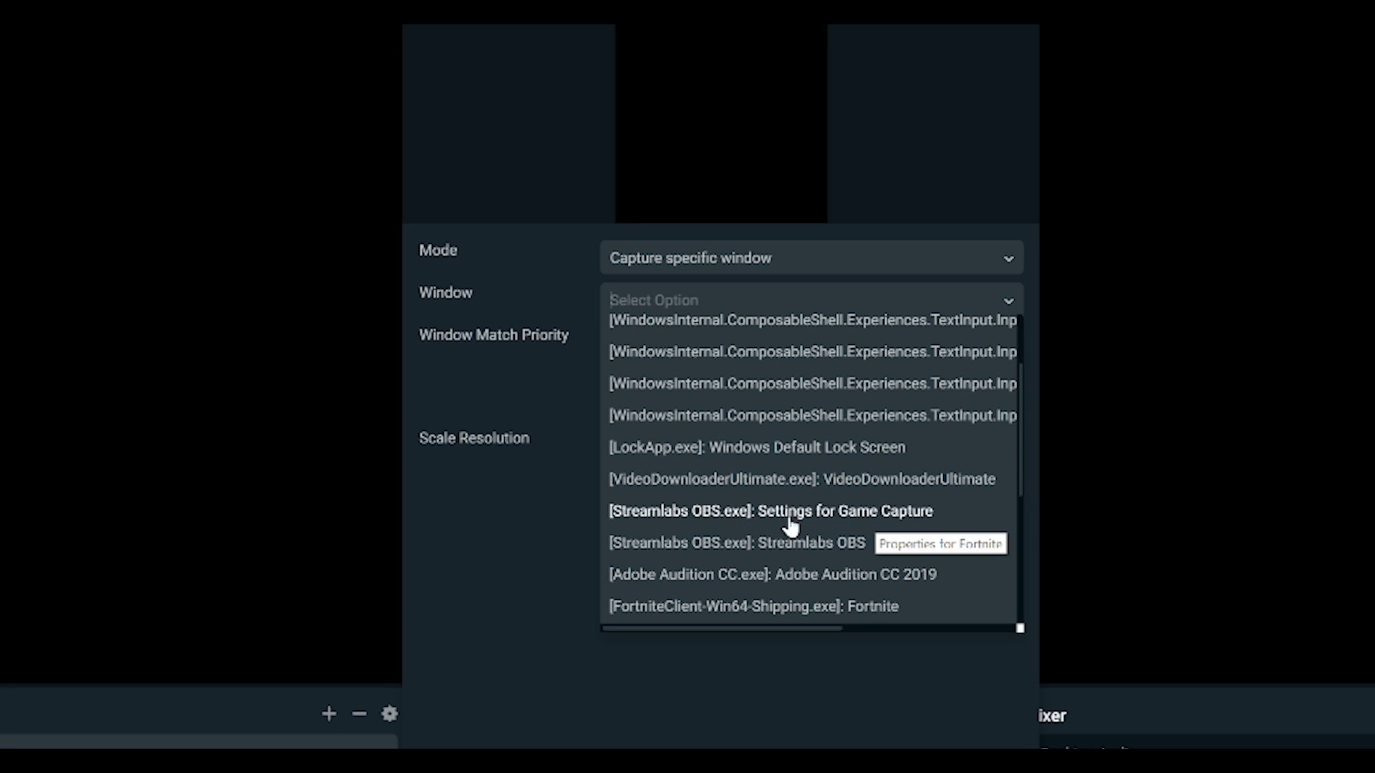
scroll(801, 507, down, 1)
scroll(802, 507, down, 2)
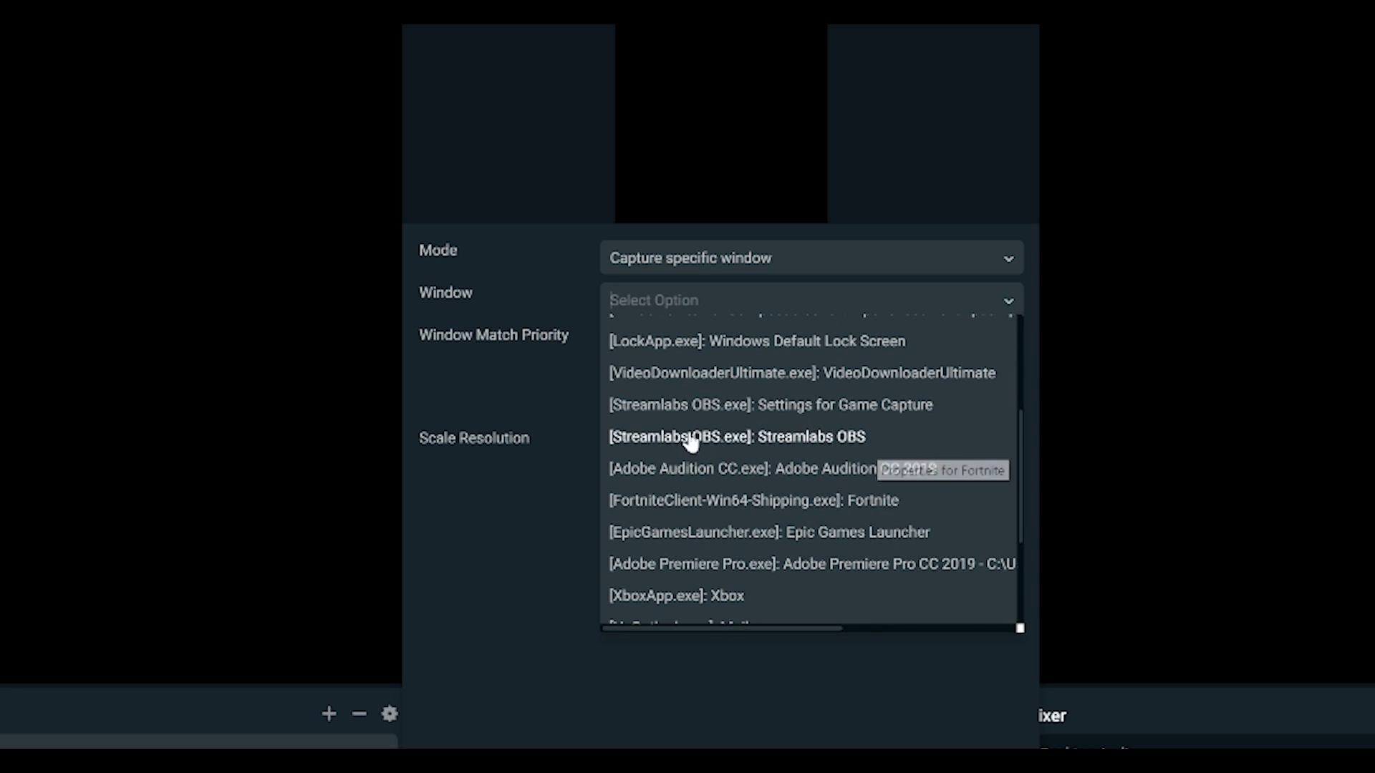
click(826, 504)
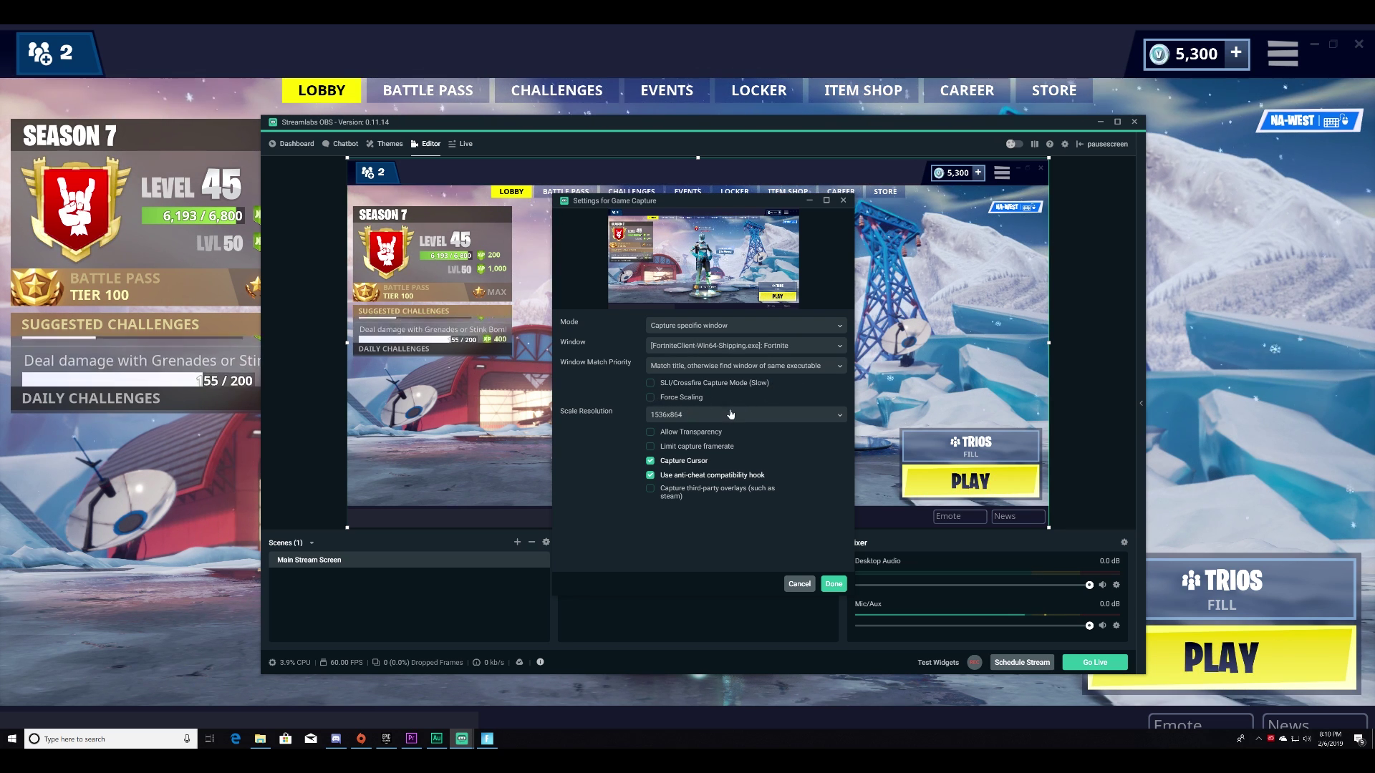
Try the 1280x720 scale resolution, return it to 1536x864, and accept the source settings with Capture Cursor disabled.
click(706, 415)
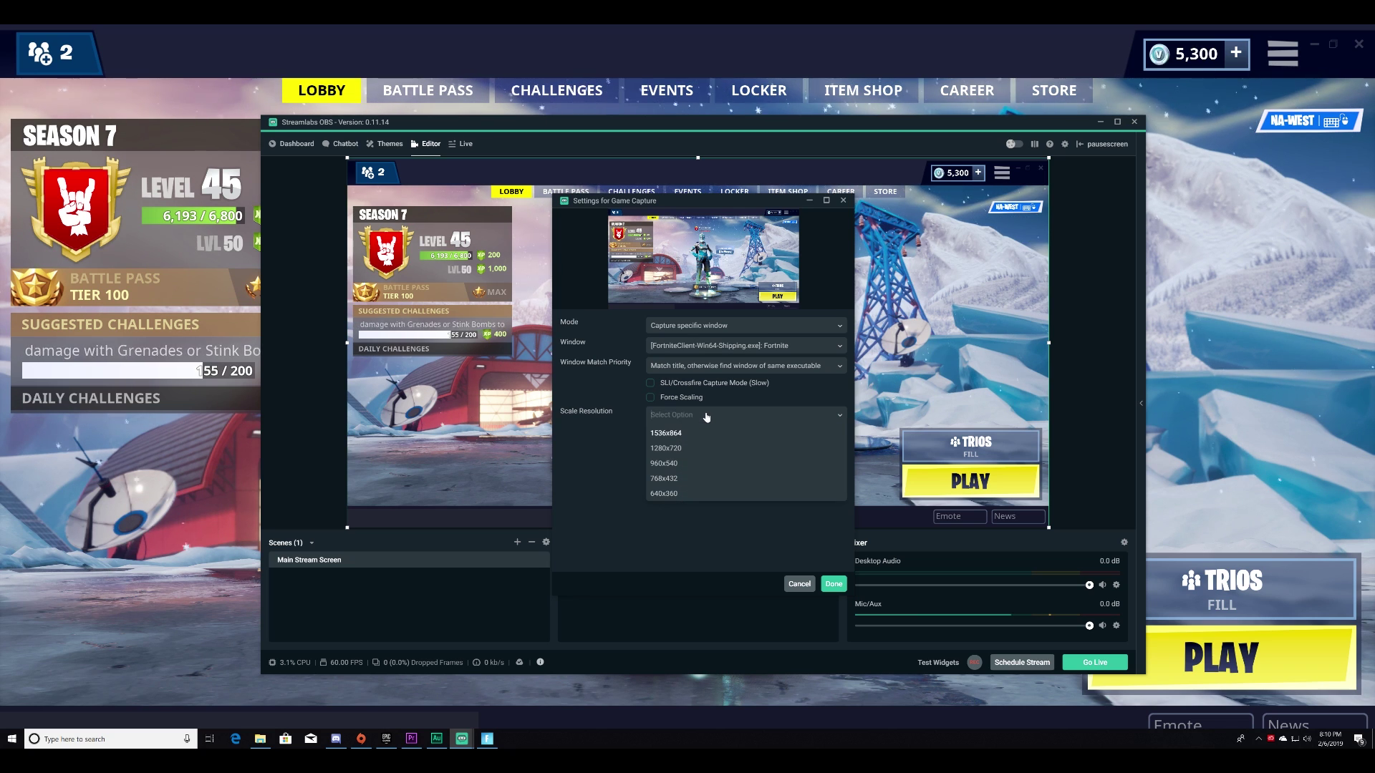
click(674, 449)
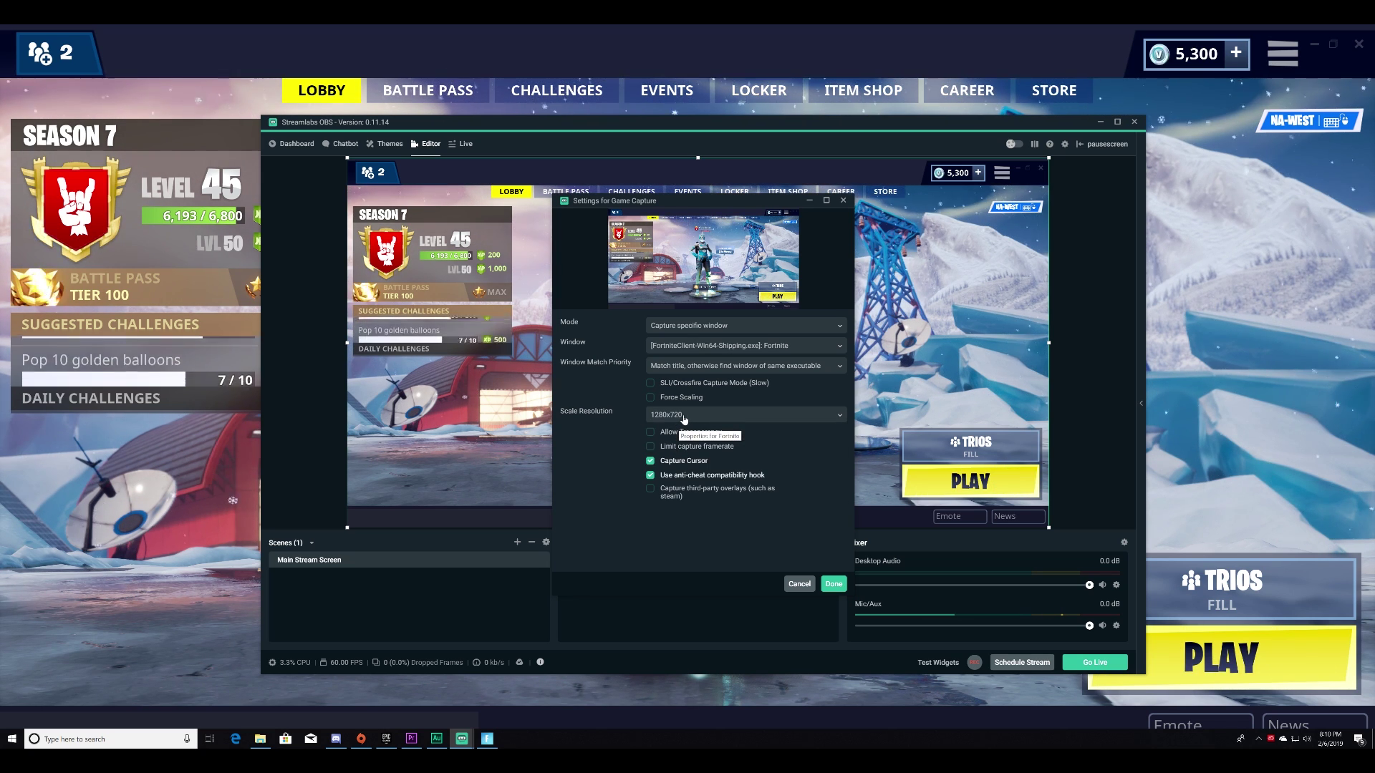
click(684, 418)
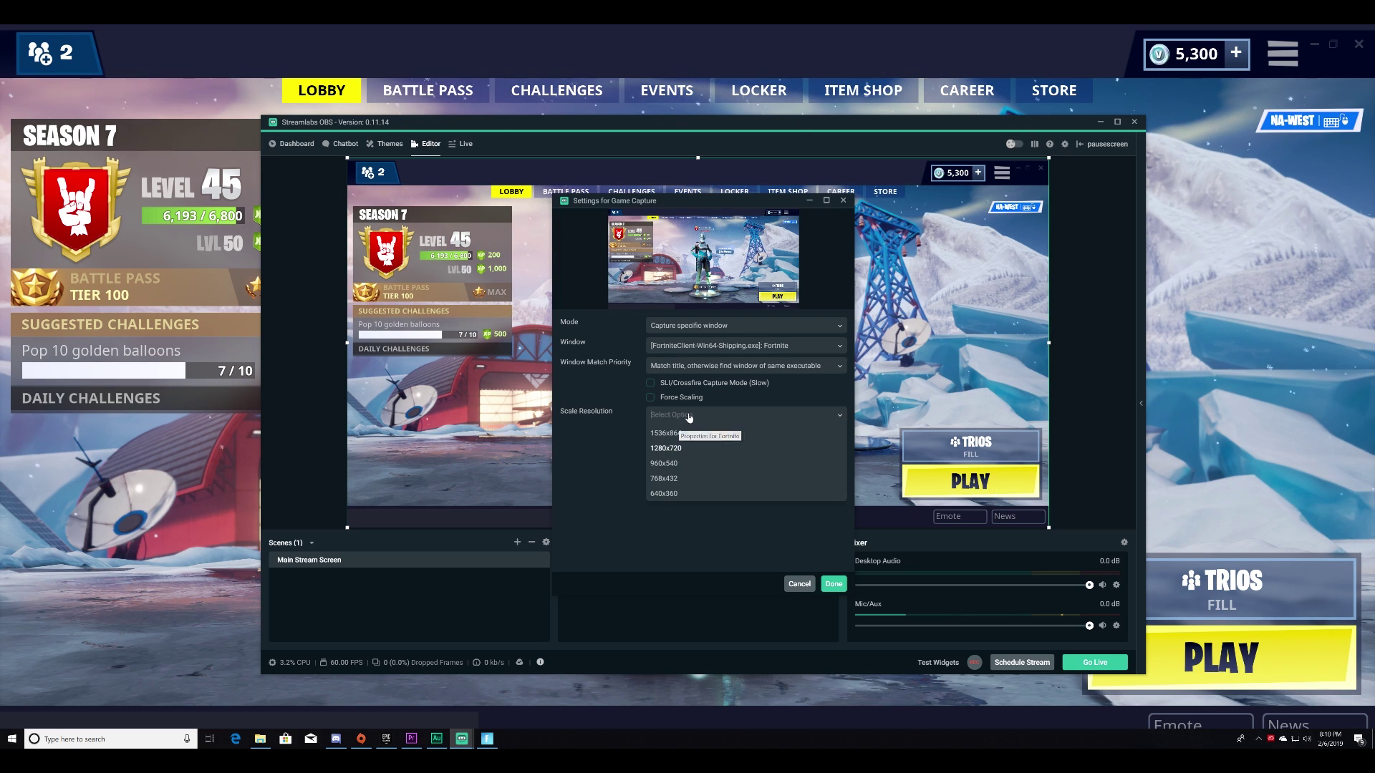
click(669, 432)
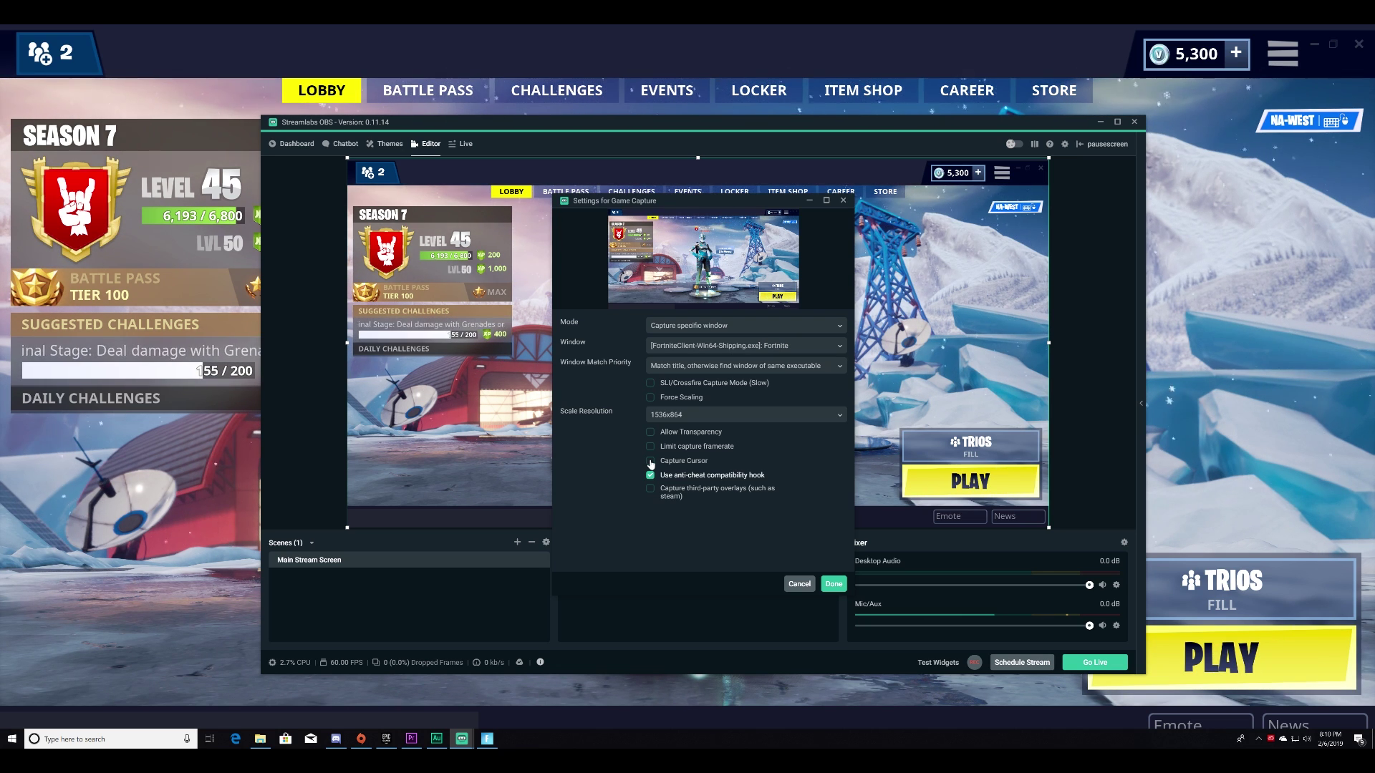
click(833, 584)
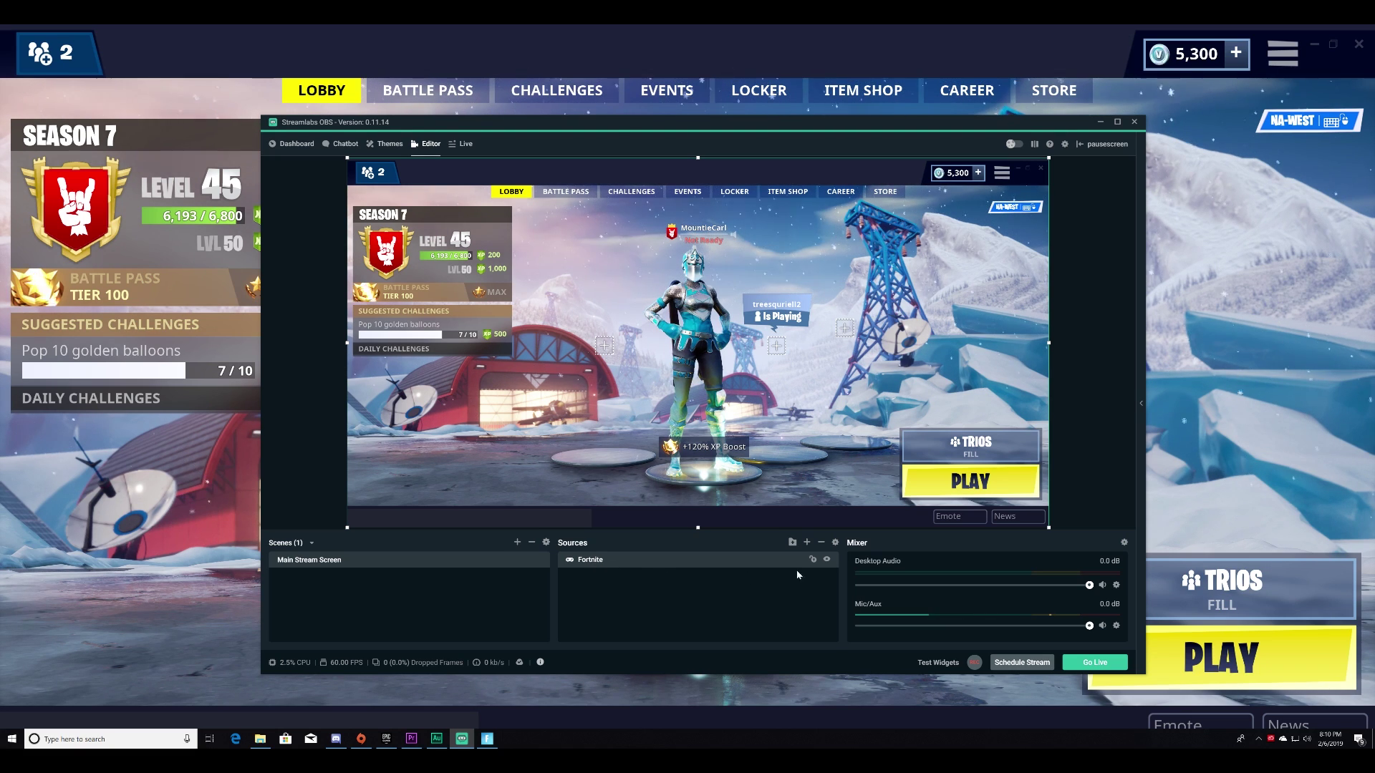
Hide and show the Fortnite source again, and lock it so it cannot be moved in the preview.
click(827, 559)
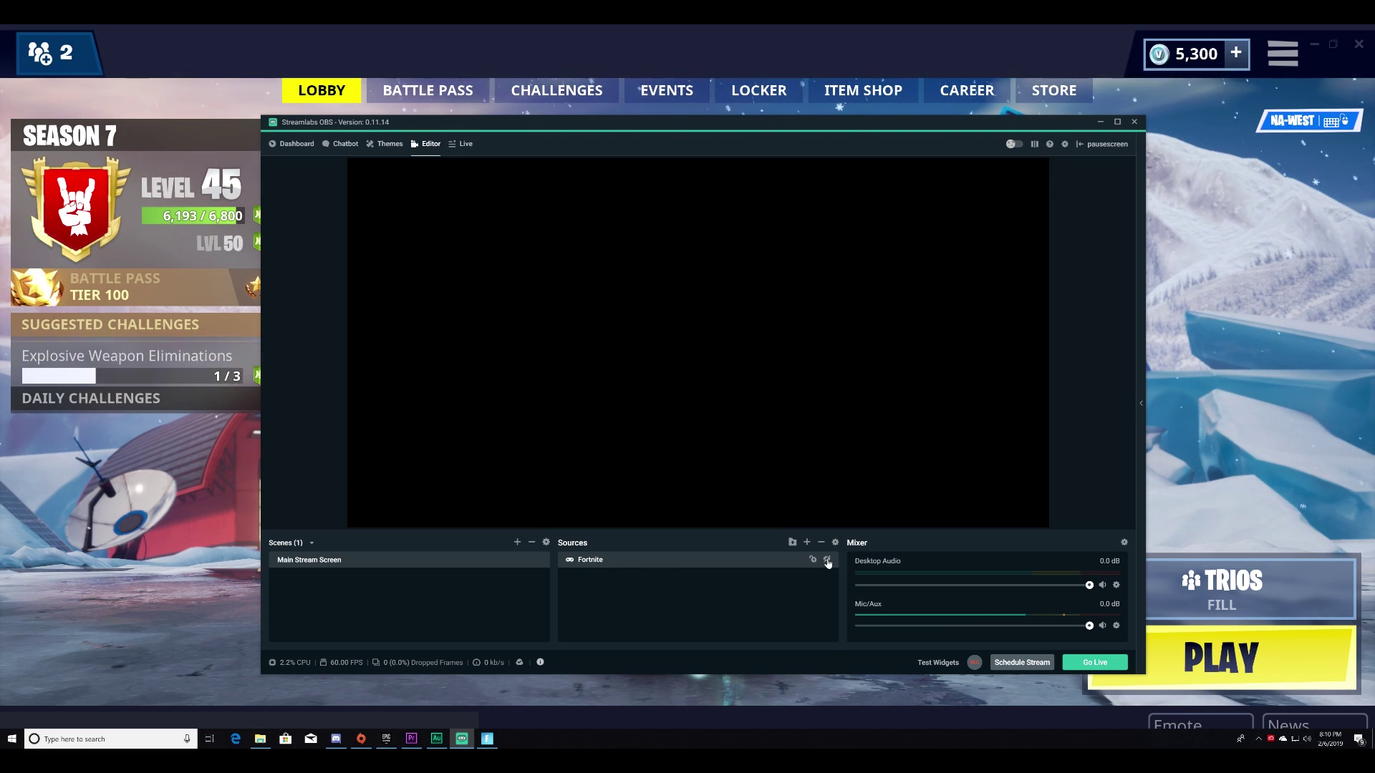
click(827, 560)
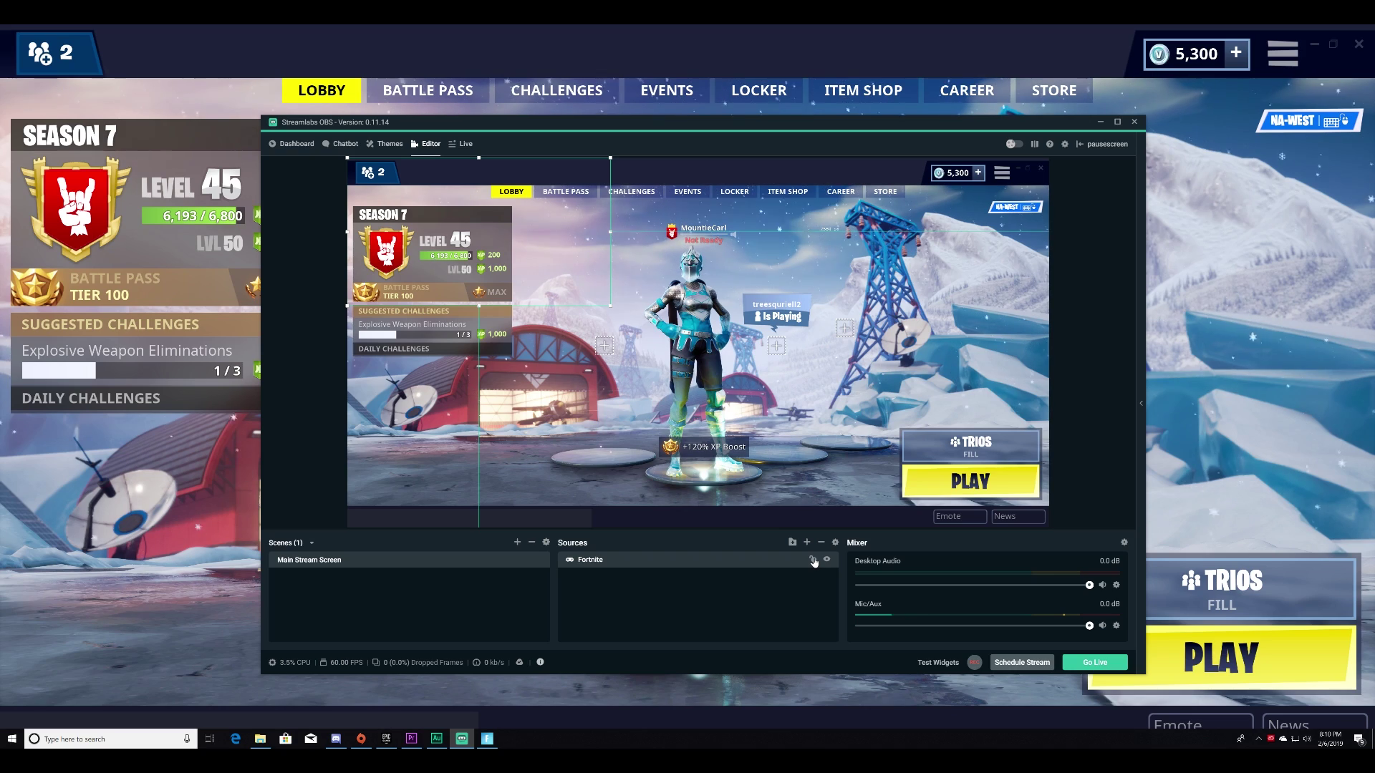
click(813, 560)
click(814, 560)
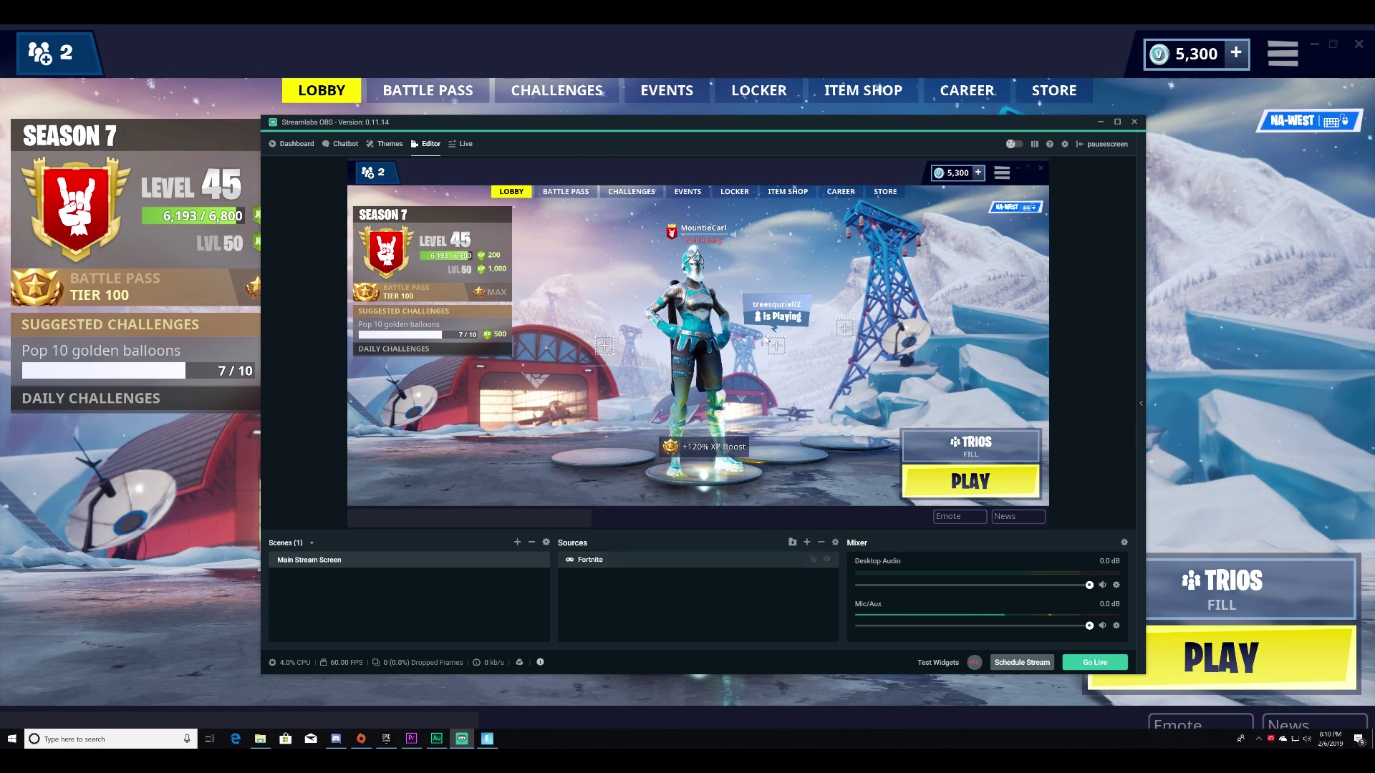
click(630, 345)
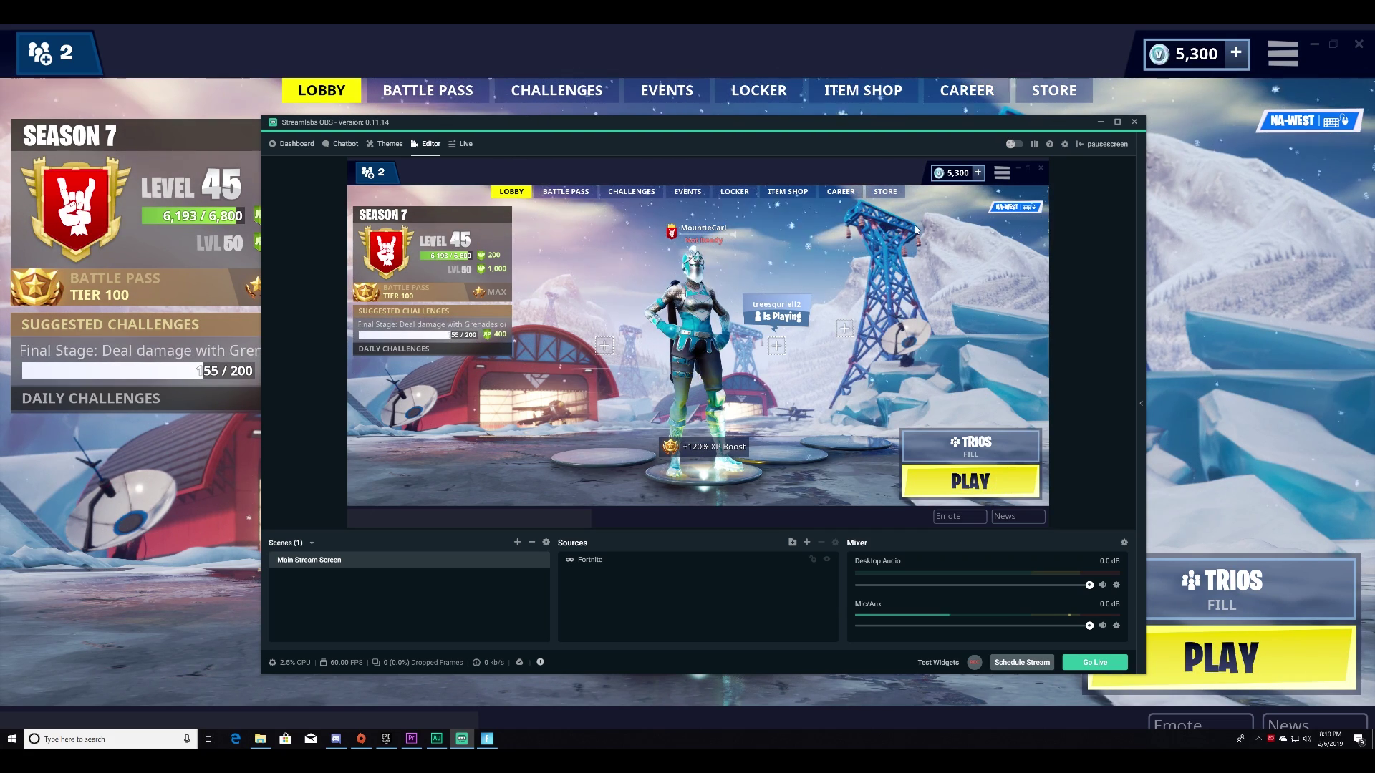
In the stream settings, choose YouTube / YouTube Gaming as the service for Streaming Services and select the stream key text.
click(1065, 144)
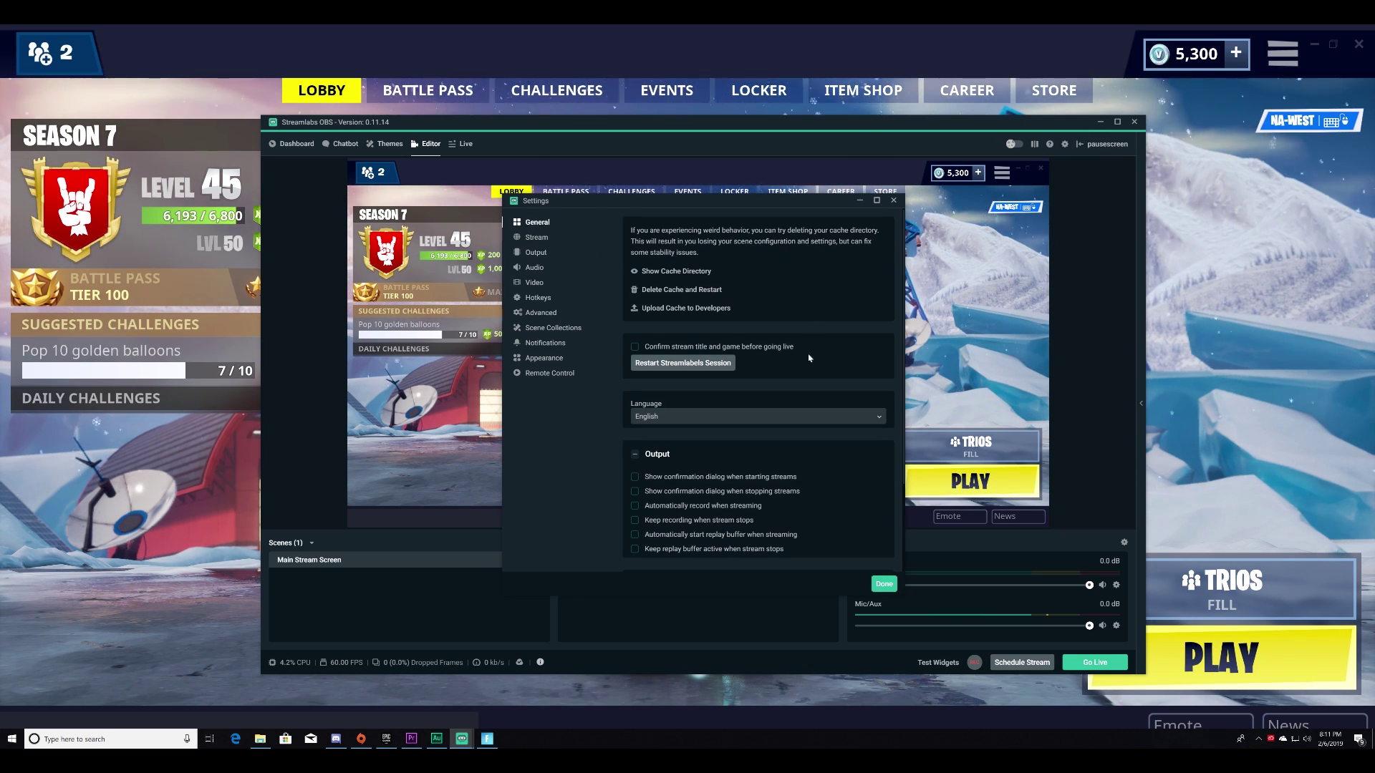
click(537, 238)
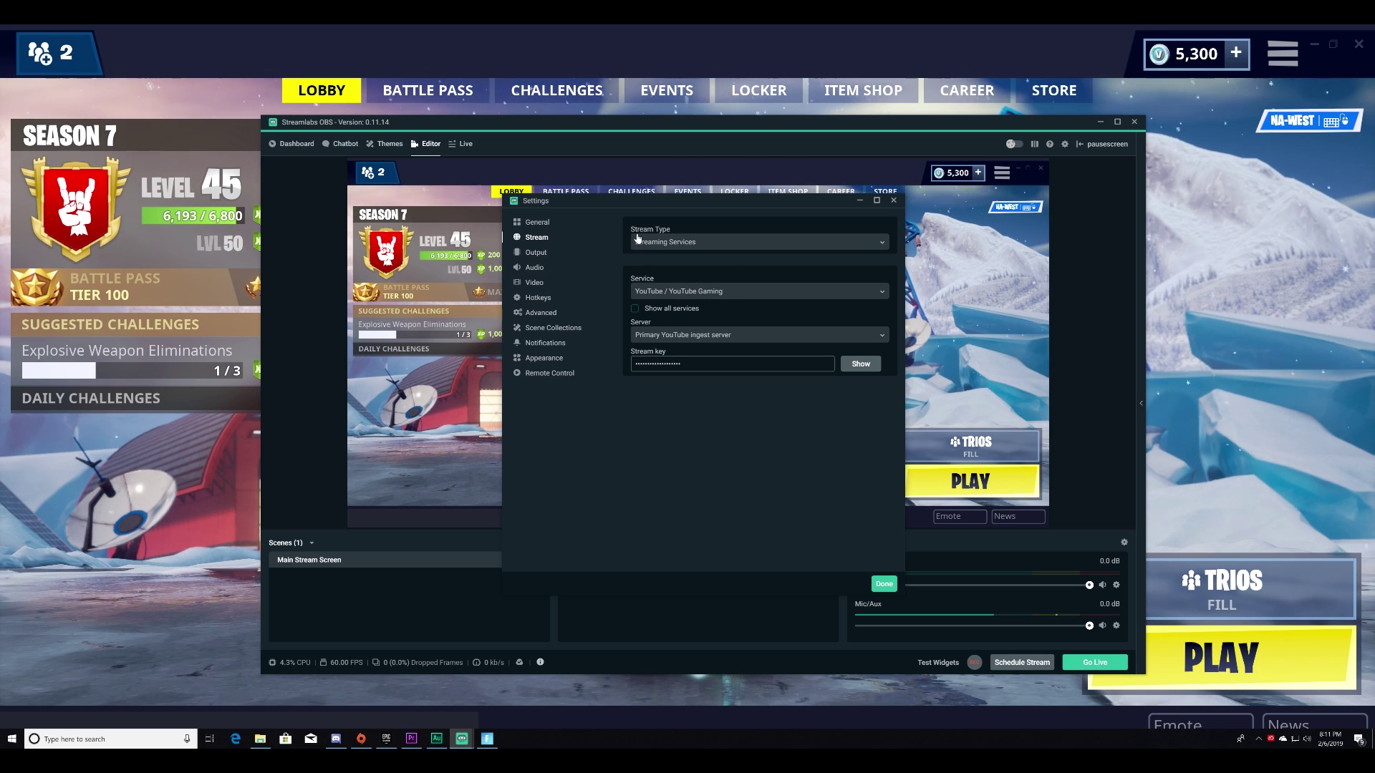
click(707, 242)
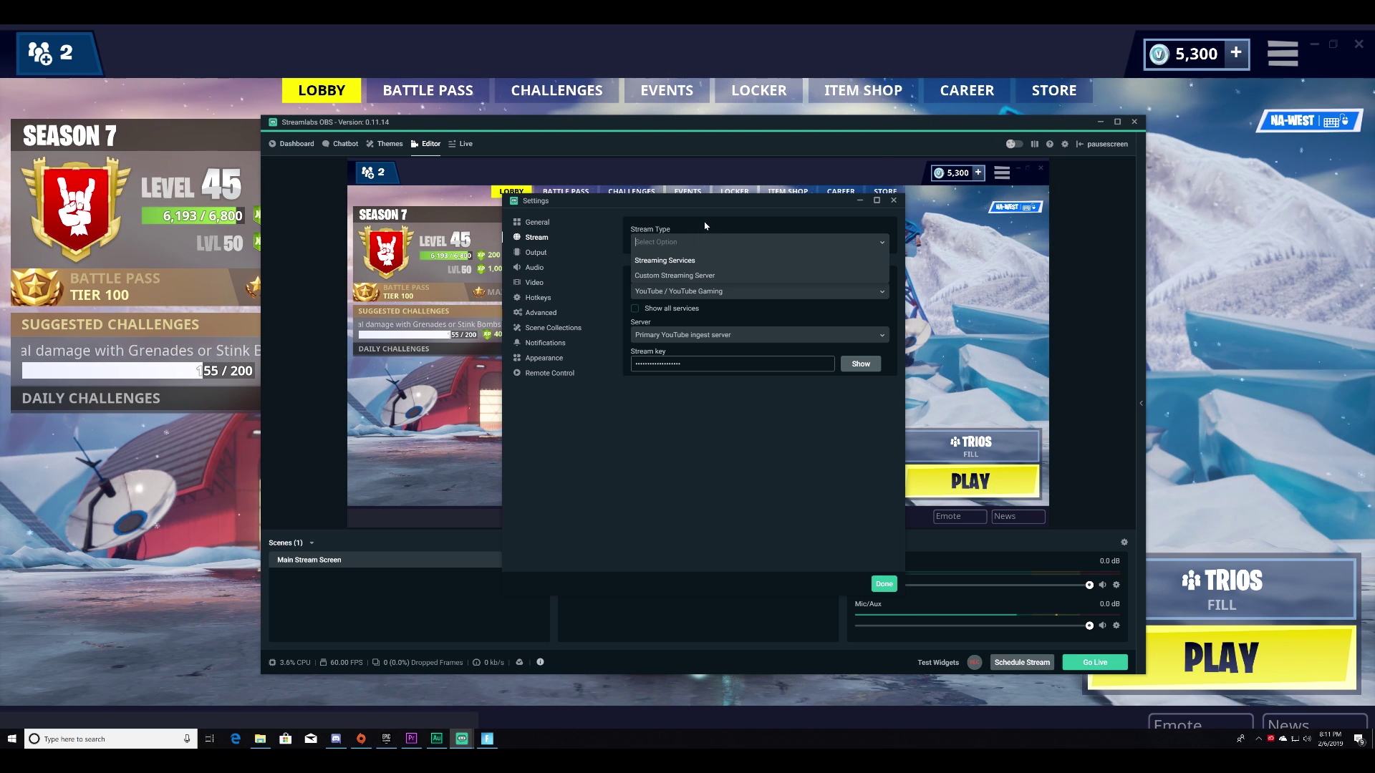
click(705, 226)
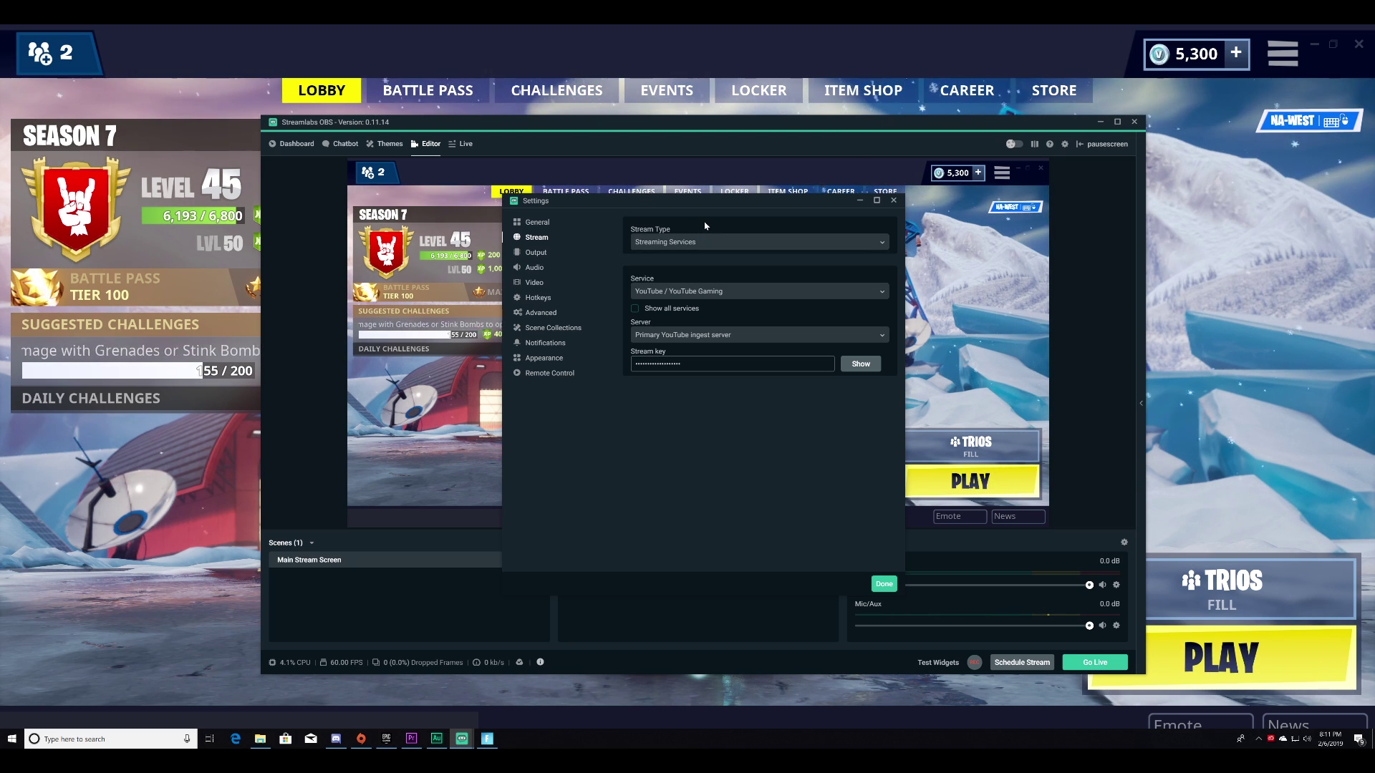
click(696, 292)
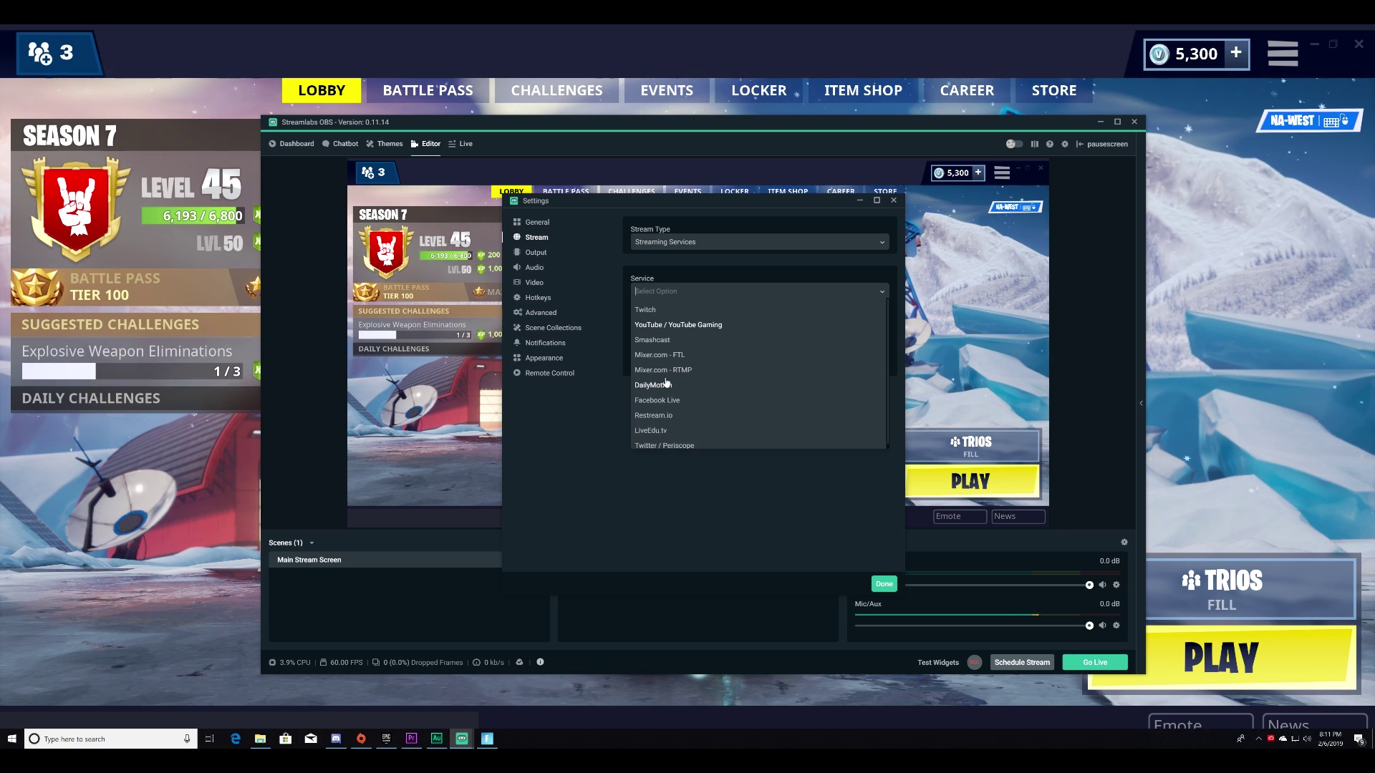
click(686, 327)
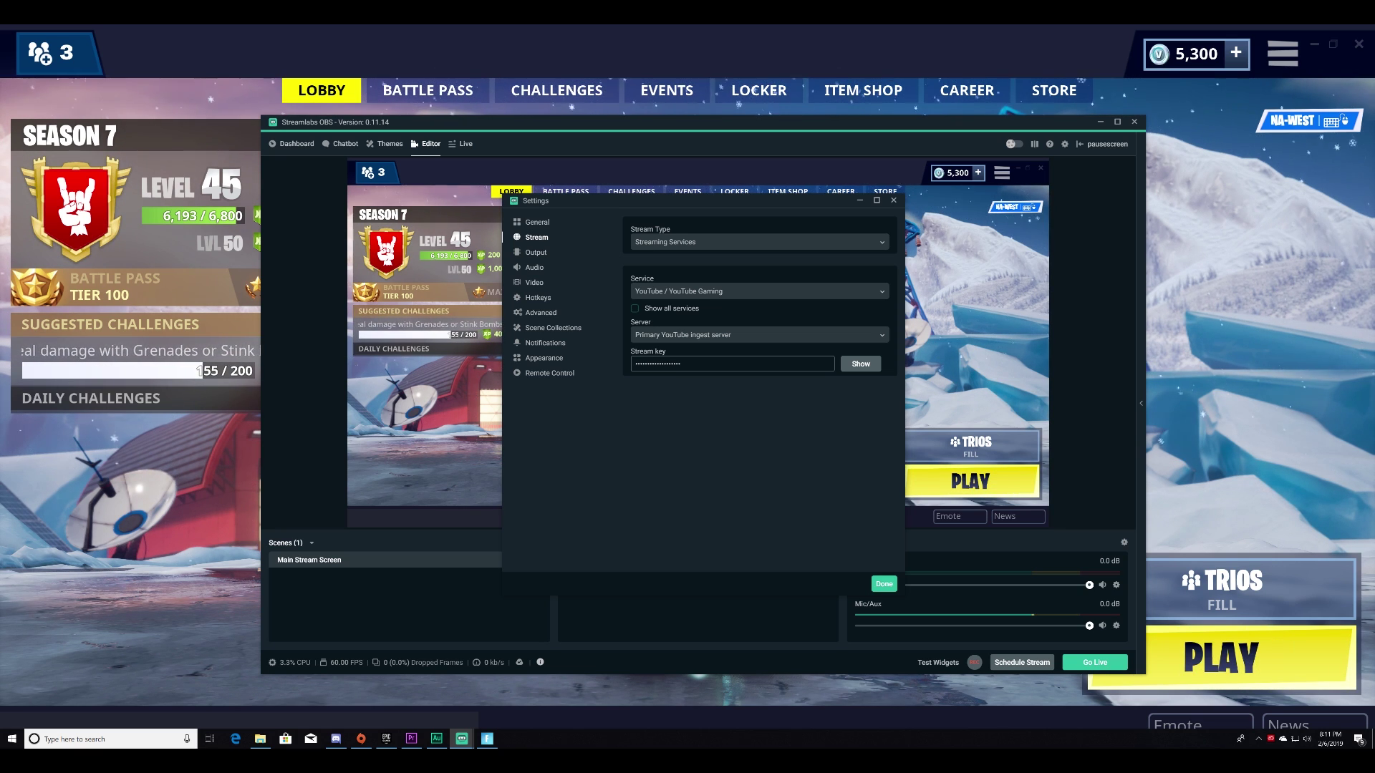
double_click(658, 364)
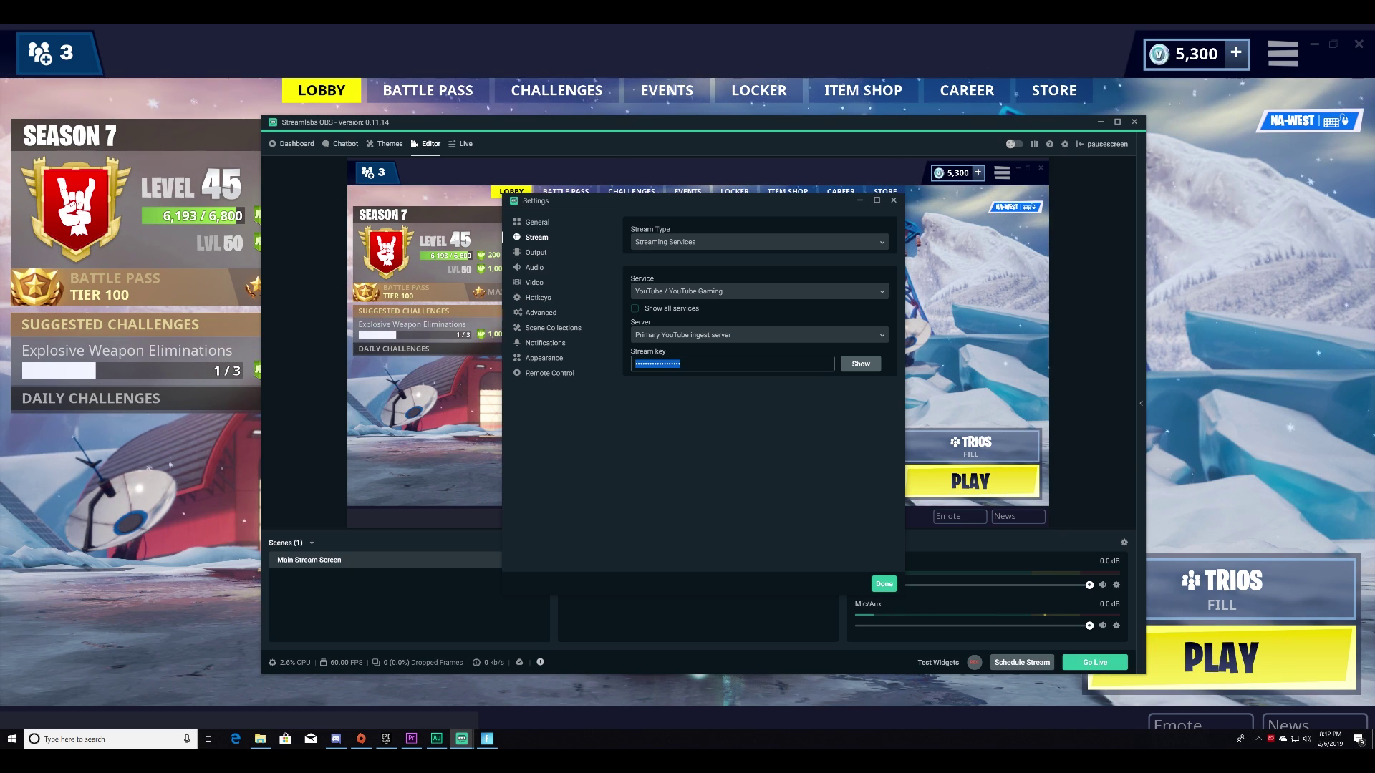
Review the output settings for streaming, recording and the audio tracks.
click(536, 253)
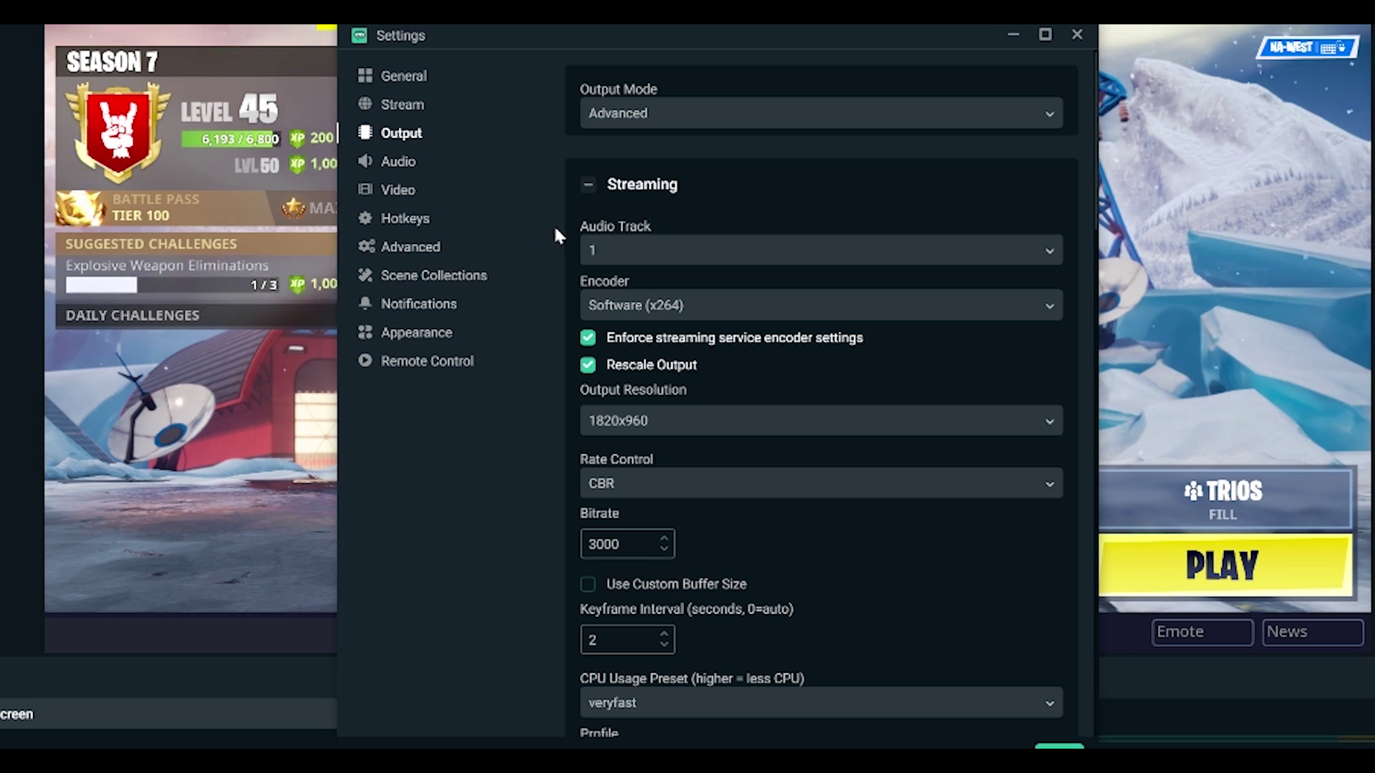
scroll(731, 337, down, 3)
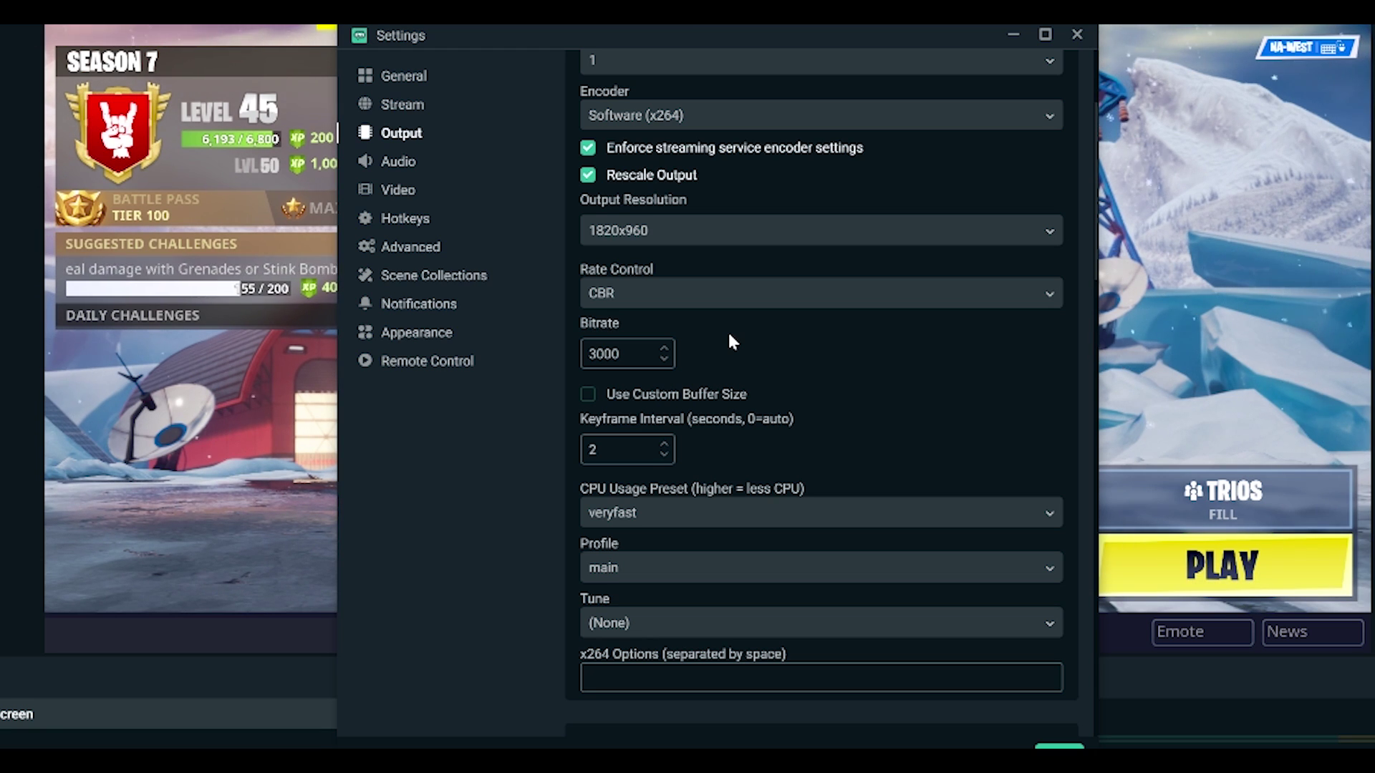
scroll(728, 331, down, 3)
scroll(727, 337, down, 2)
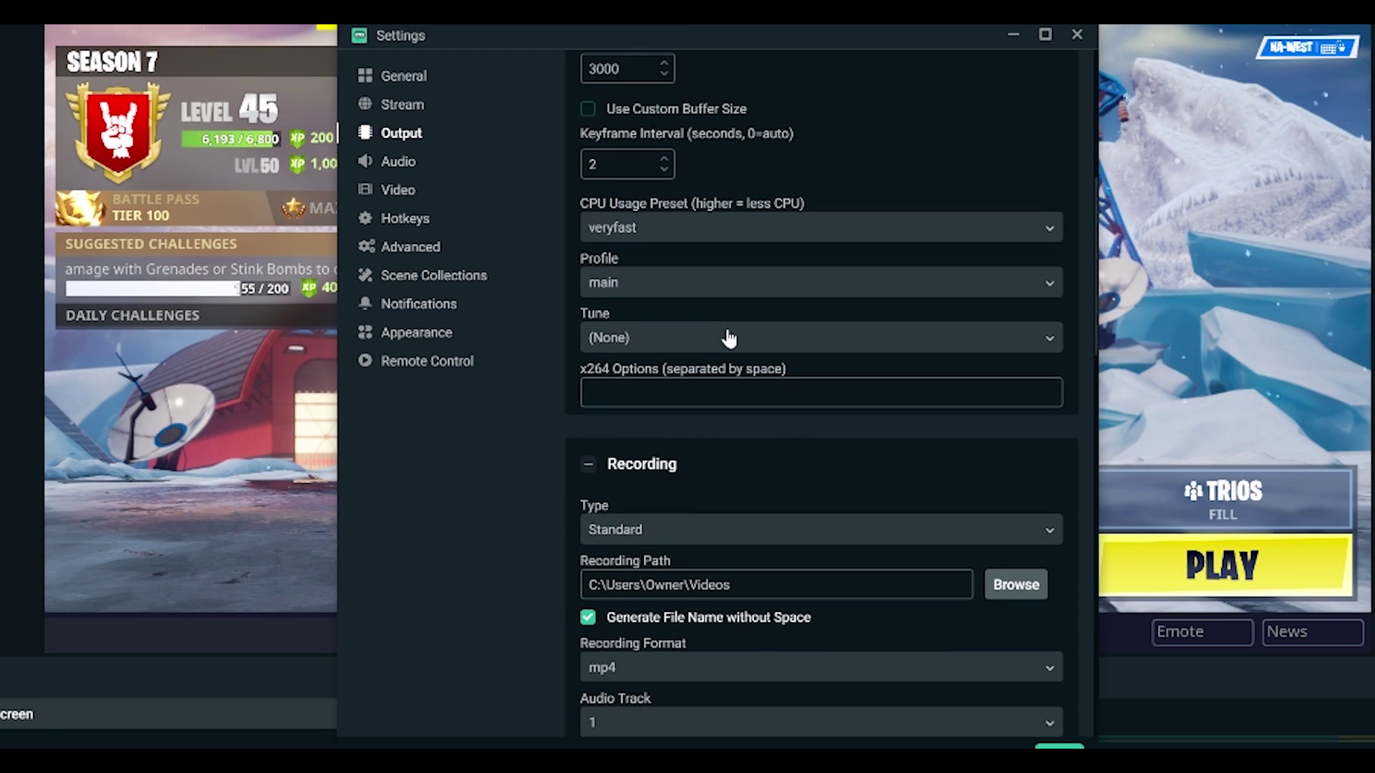
scroll(727, 336, down, 2)
scroll(730, 337, down, 9)
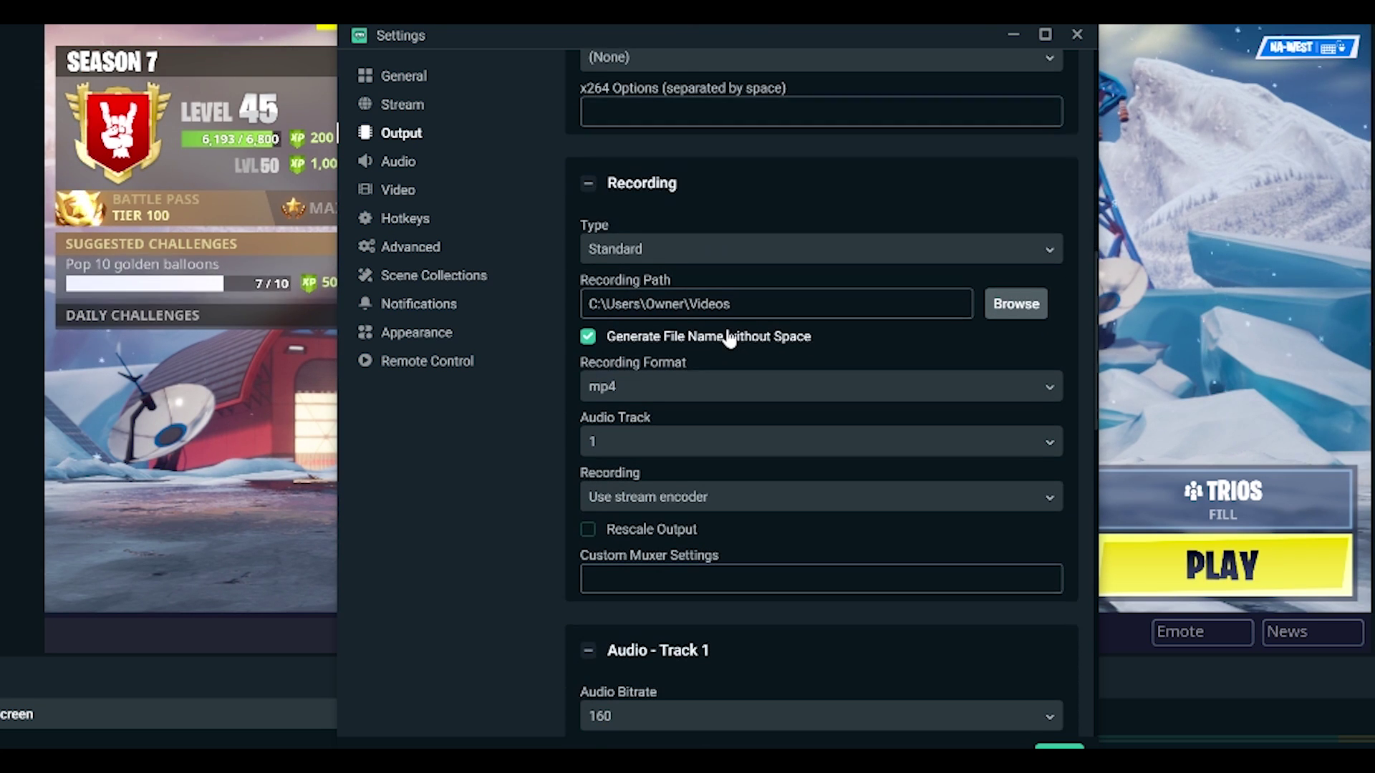
scroll(727, 337, down, 6)
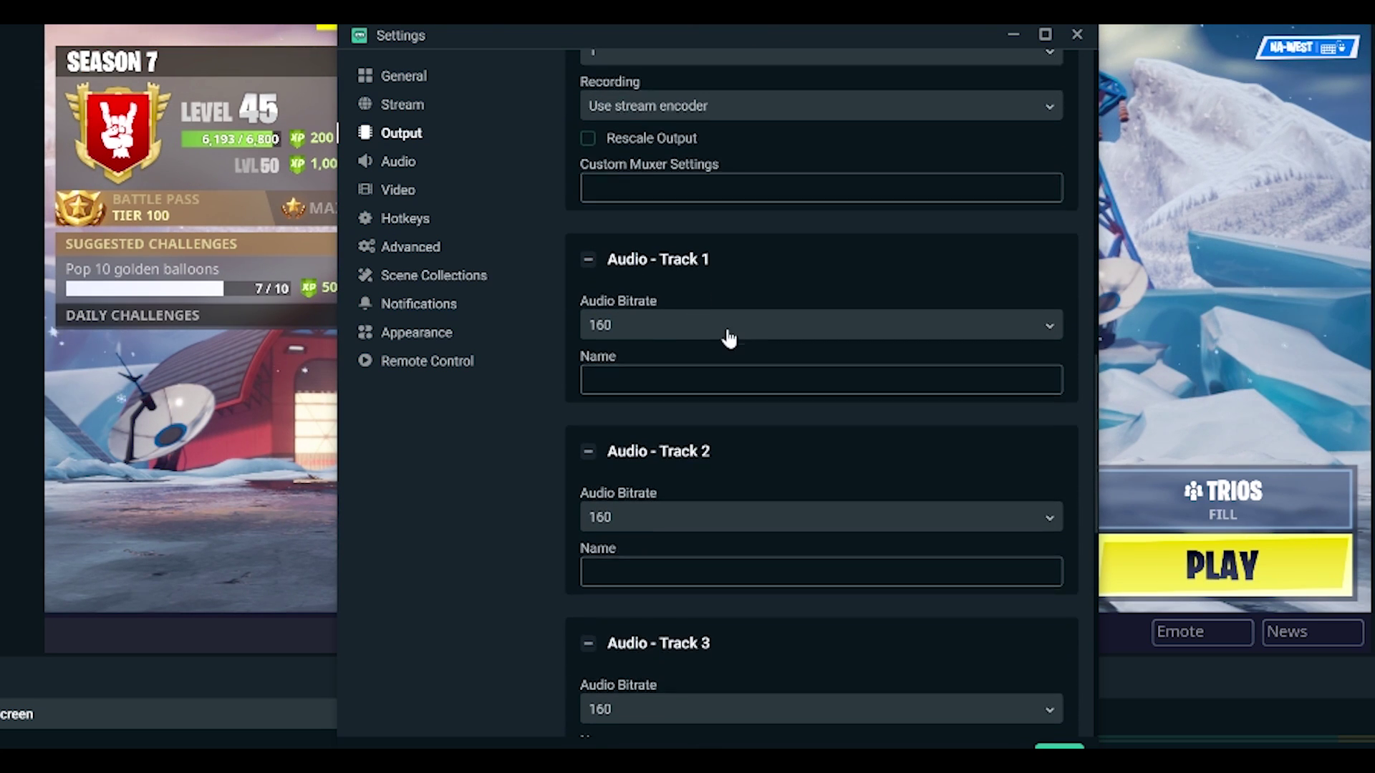
Check the audio device settings and the video resolution and FPS settings, and close the settings.
click(405, 169)
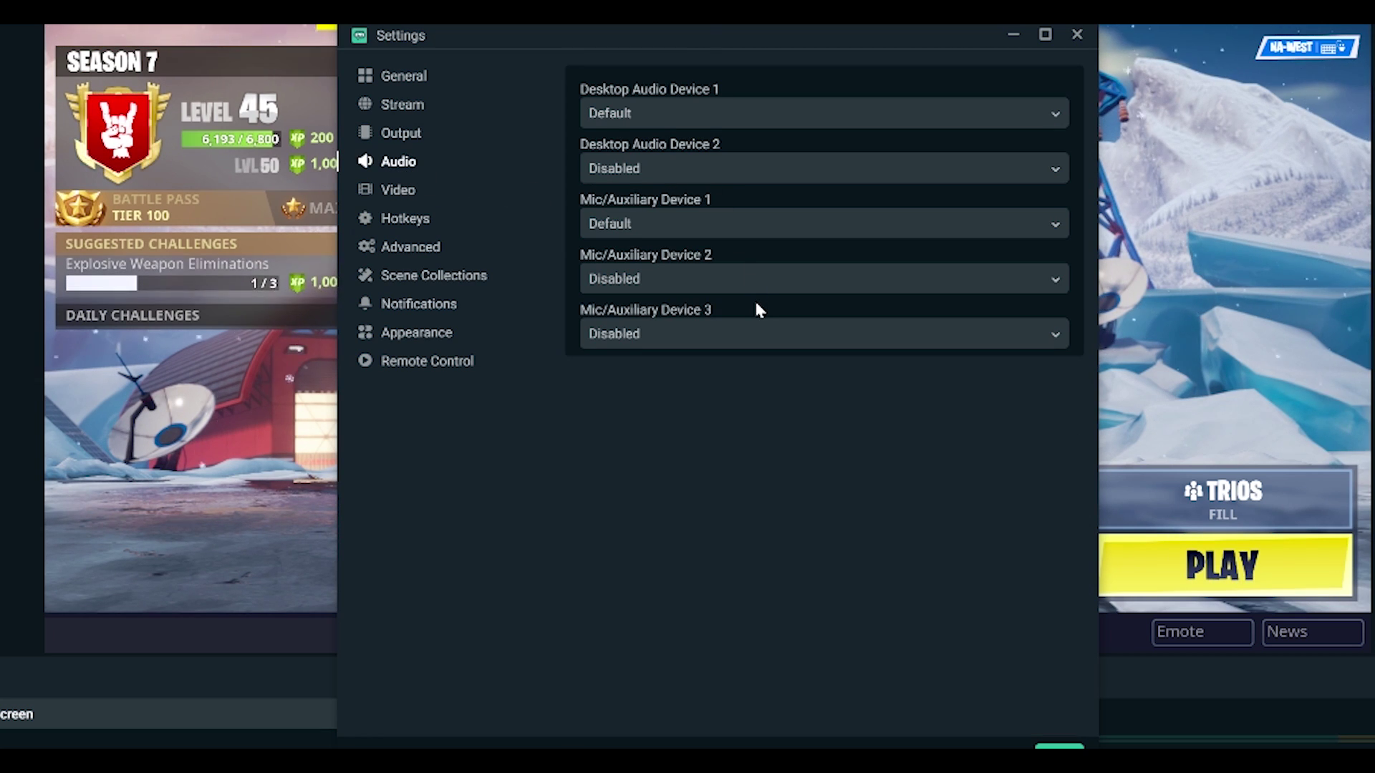
click(404, 193)
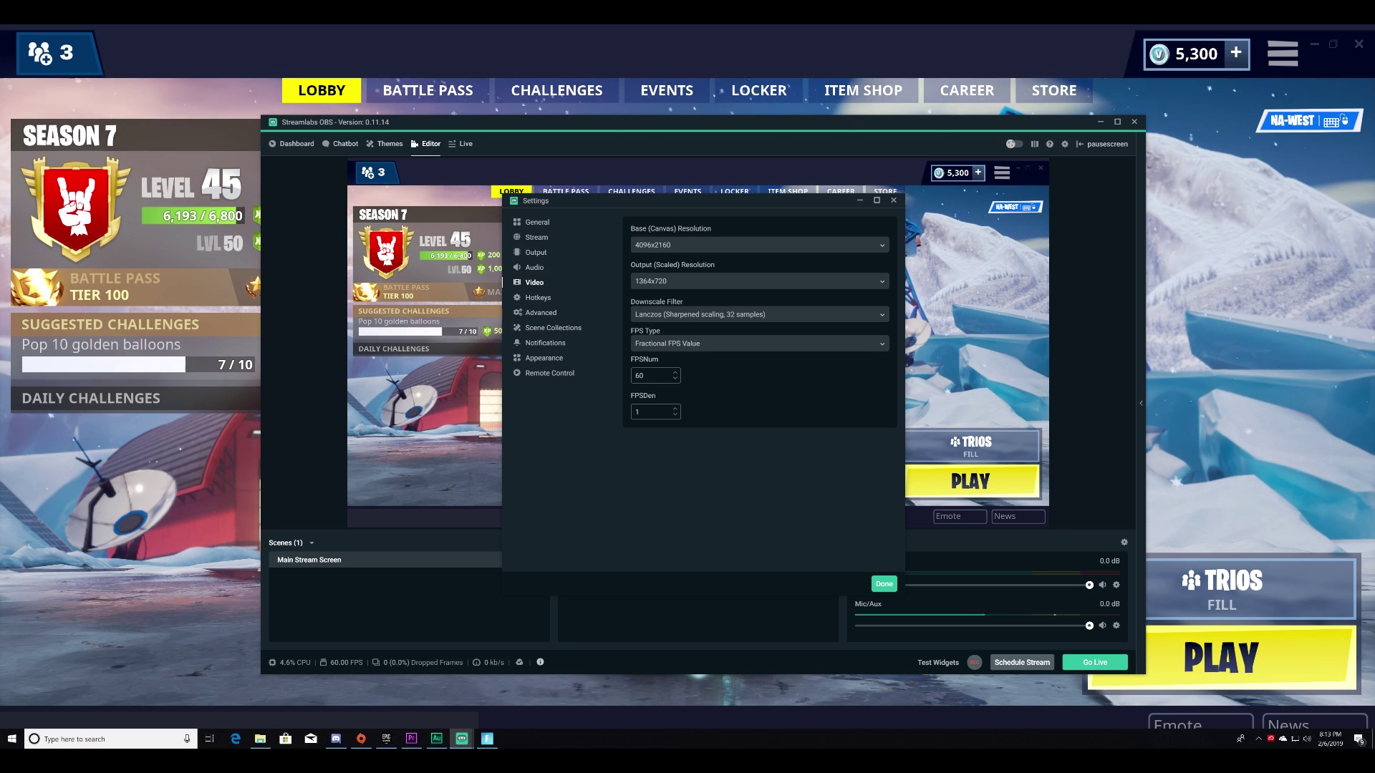
click(883, 584)
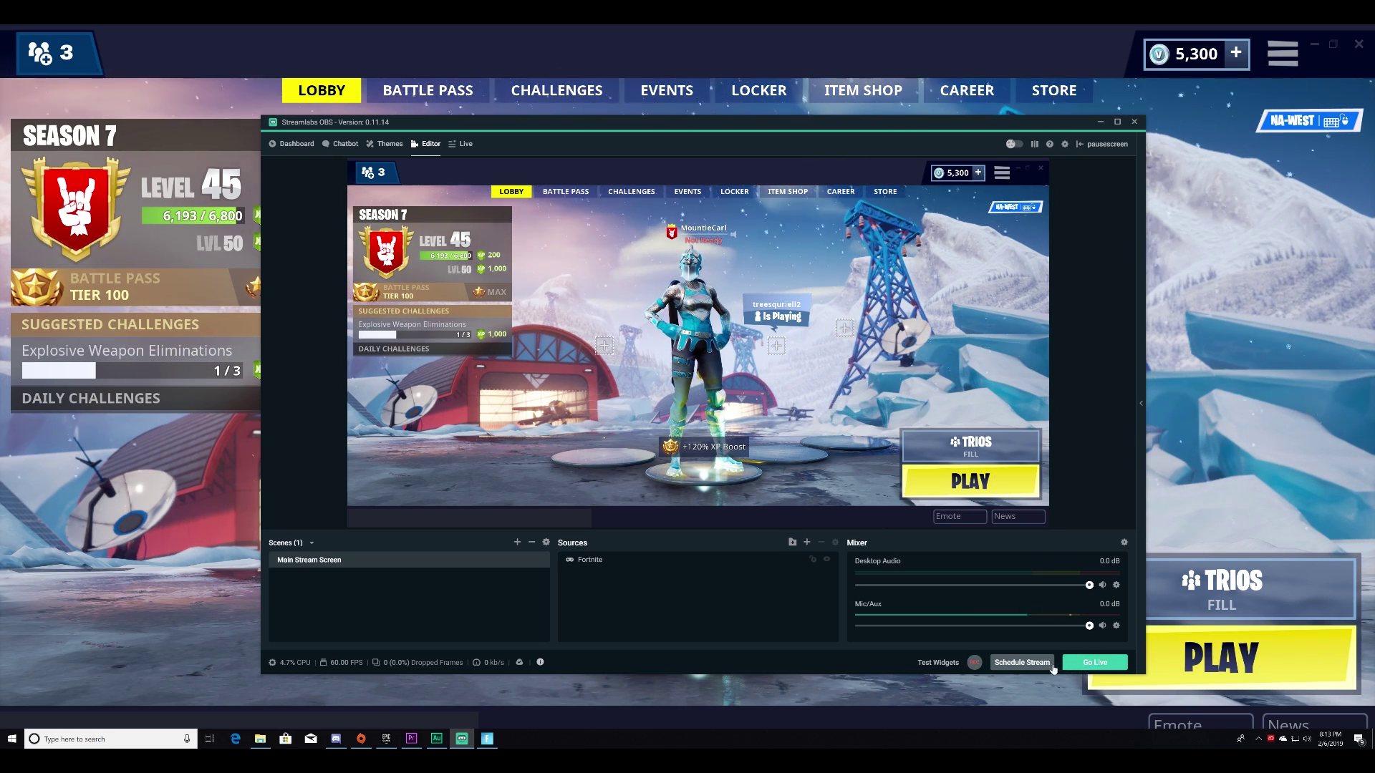
Show the available test widget alerts and hide them again.
click(939, 663)
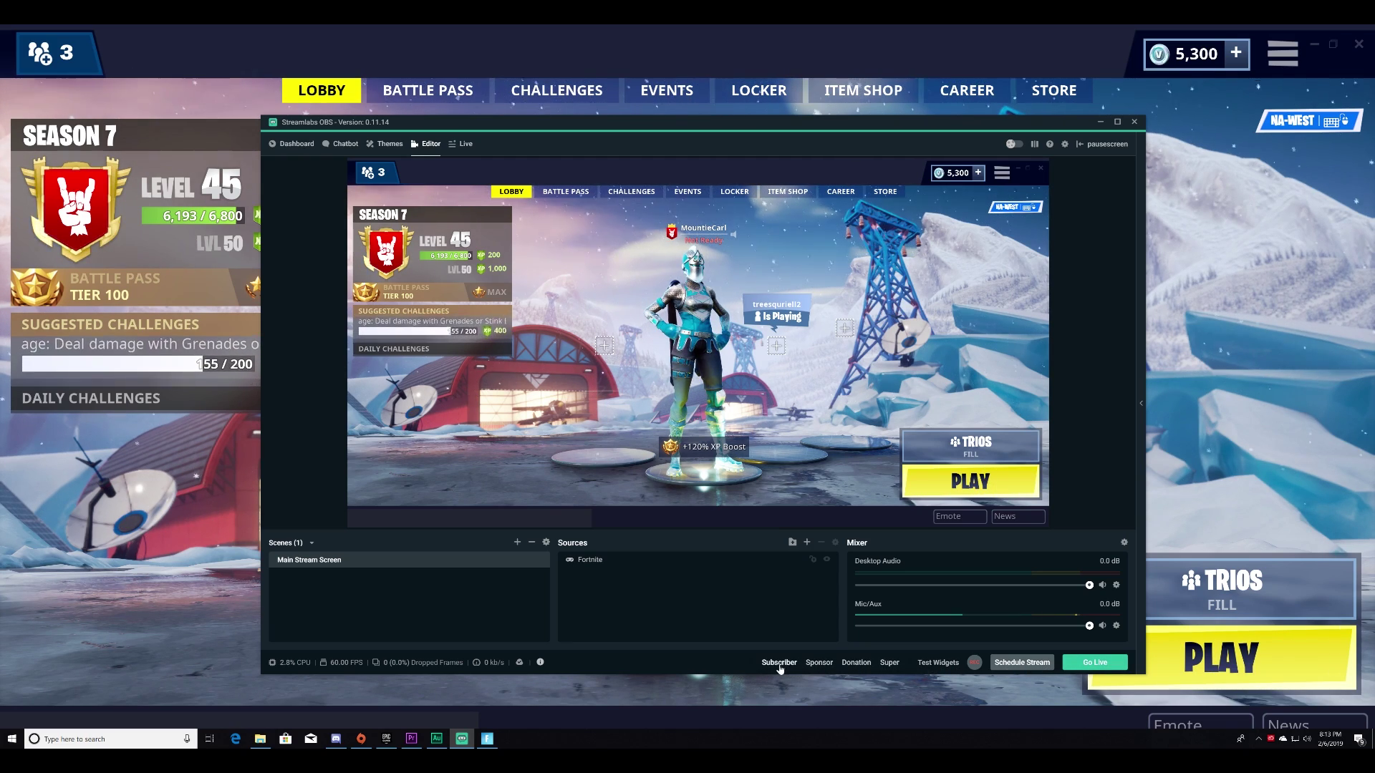
click(935, 663)
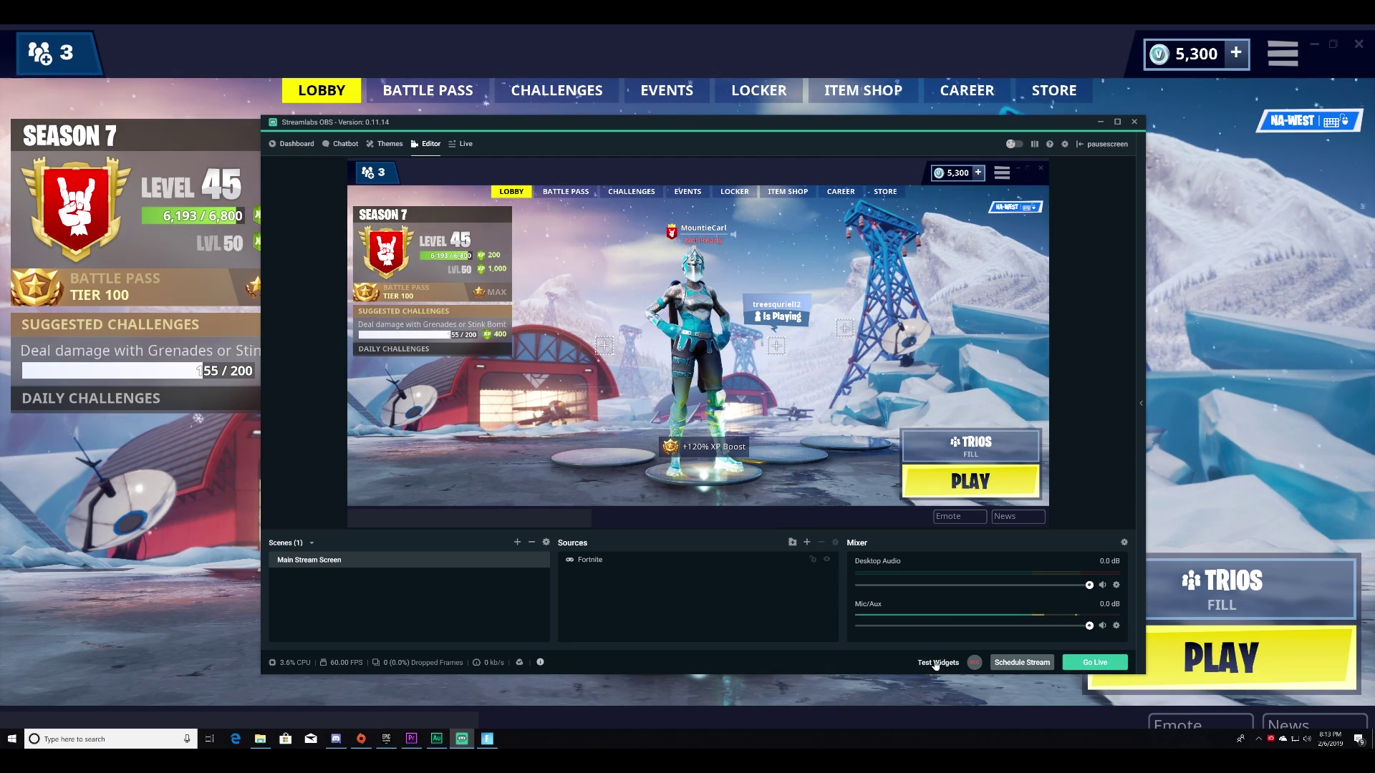